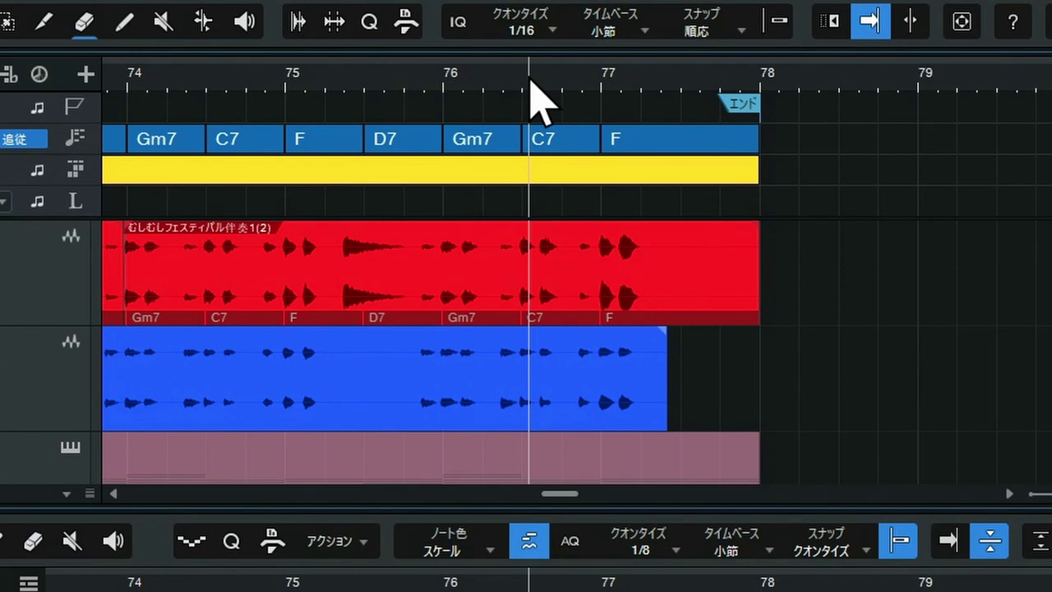
Step: Keep stopping enabled on the End marker and play the song from around the middle of bar 76
right_click(741, 120)
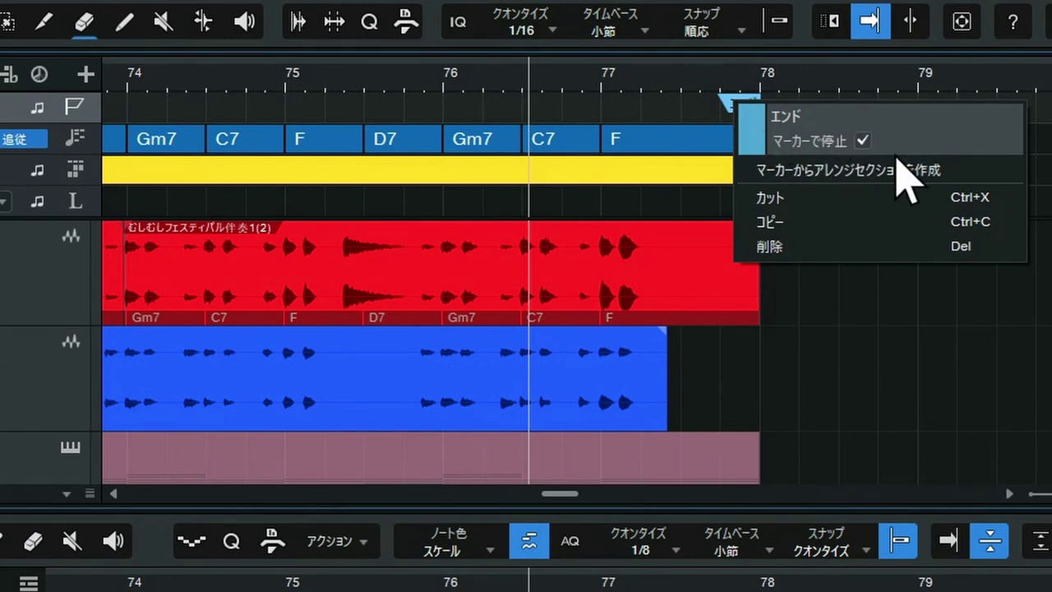
click(863, 142)
click(862, 141)
click(548, 78)
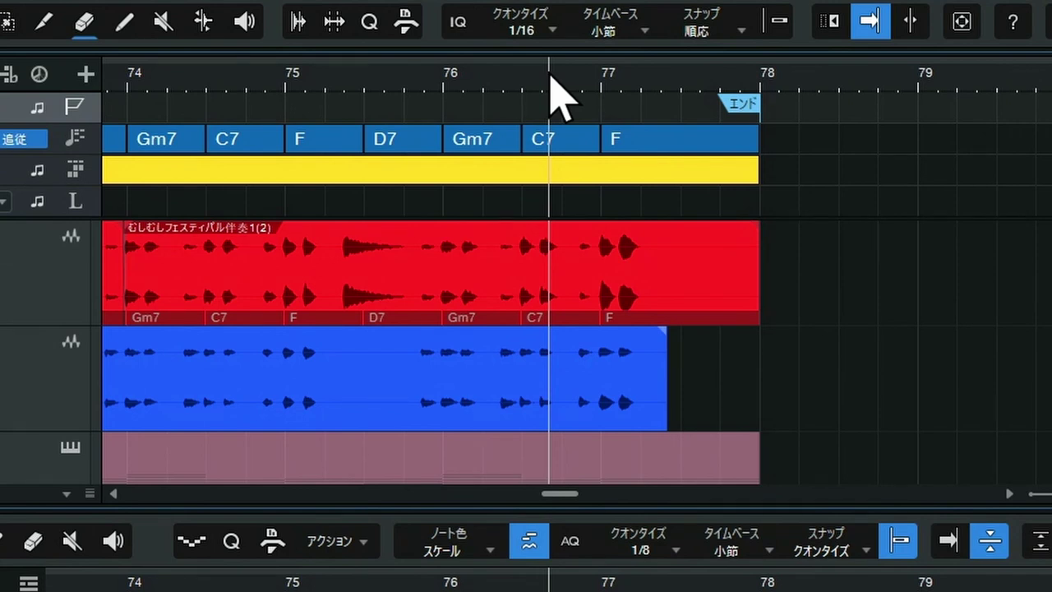
key(space)
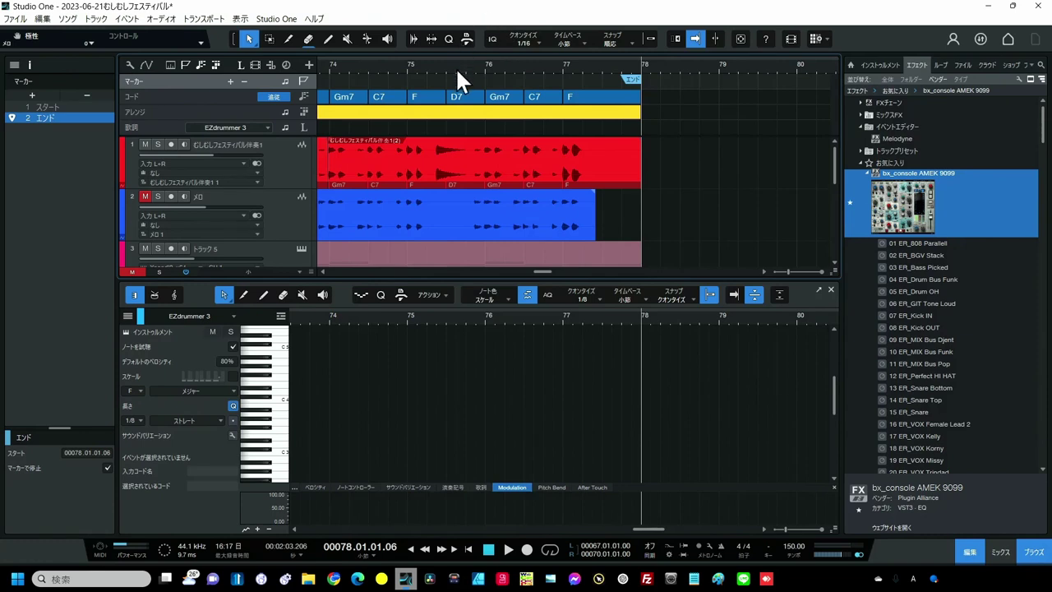
Step: Zoom the arrangement timeline out and in, settling on roughly bars 66 to 76
key(w)
key(w)
key(w)
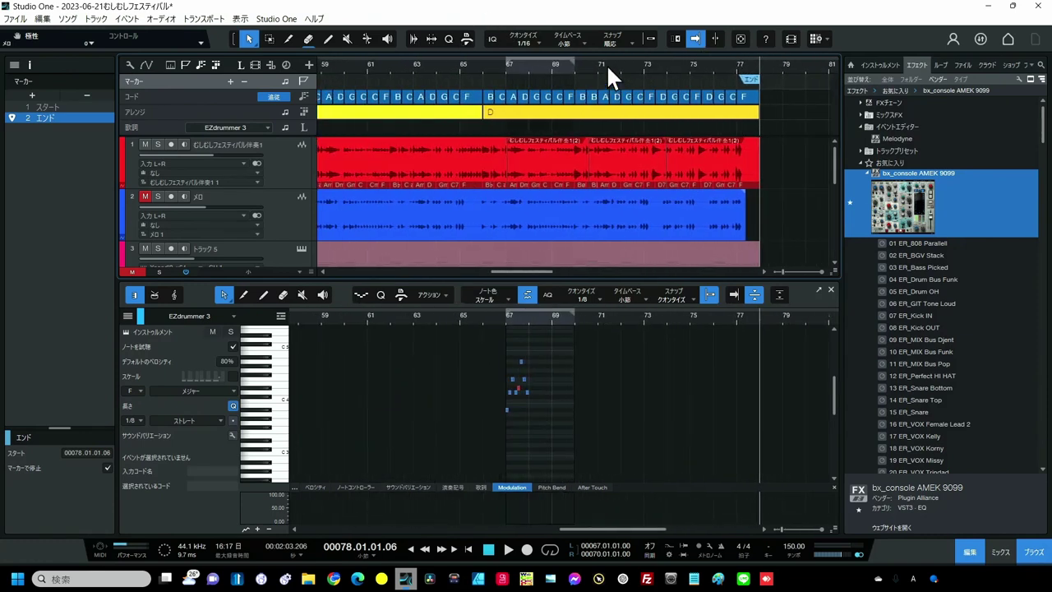
drag(606, 63, 615, 95)
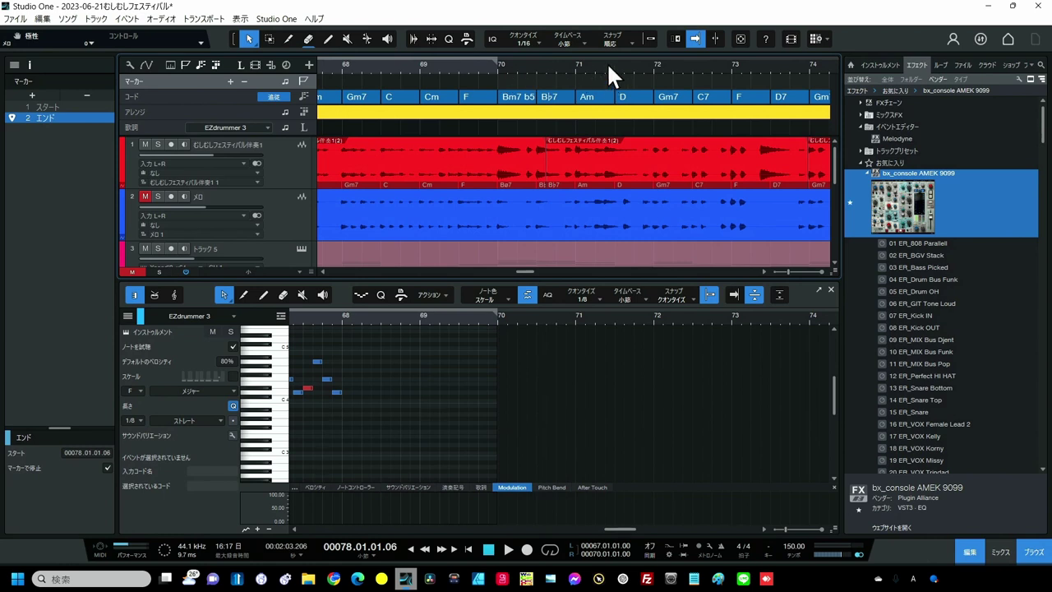
mouse_move(608, 67)
mouse_down()
mouse_move(607, 97)
mouse_move(606, 62)
mouse_up()
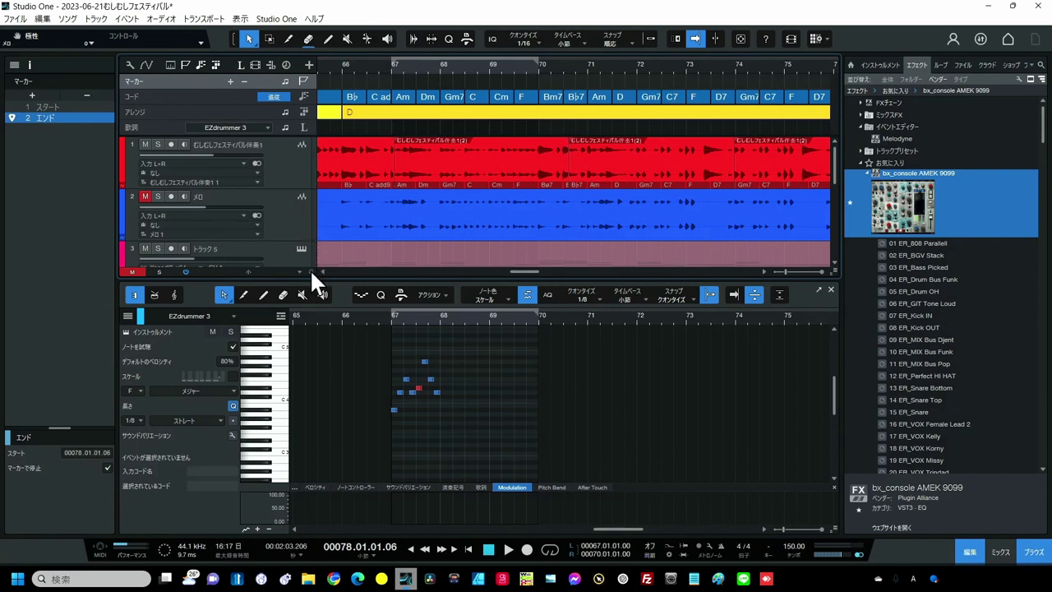
Step: Shrink the track heights to fit more tracks in the arrangement, and enlarge them again
key(shift+w)
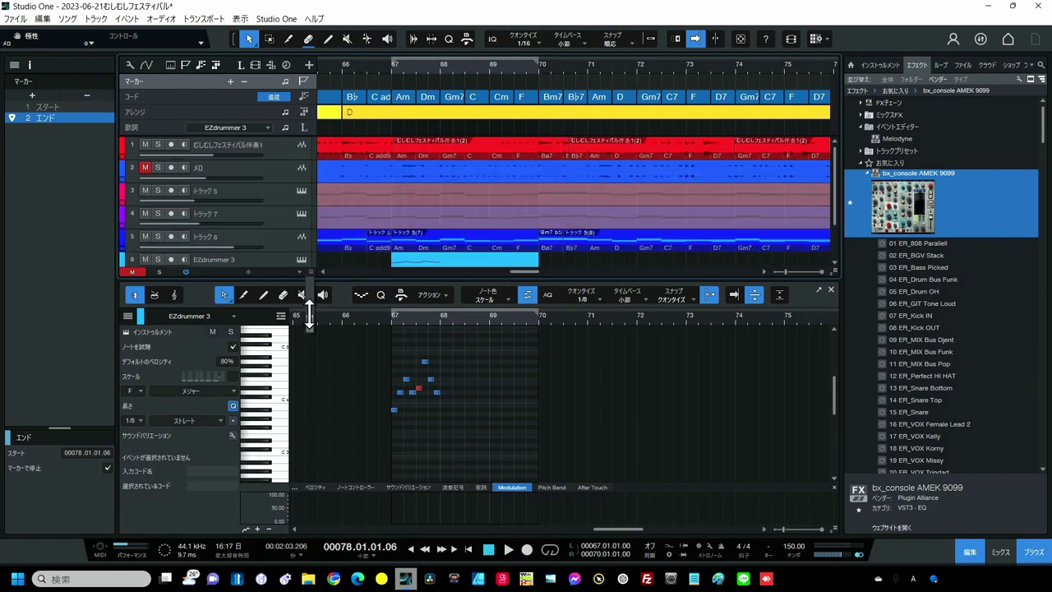
key(shift+e)
key(shift+e)
key(shift+e)
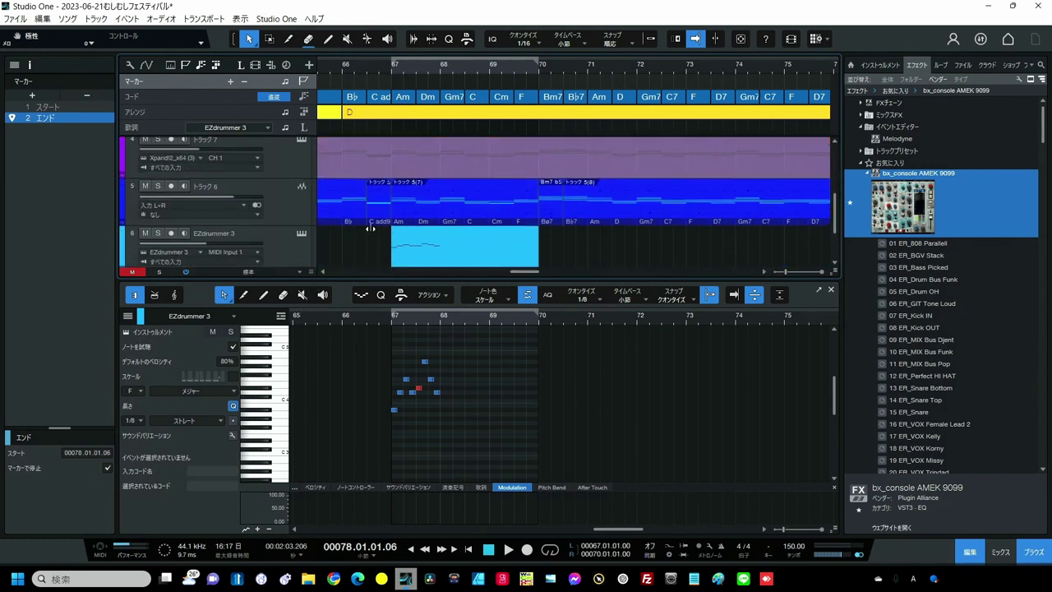
scroll(369, 228, up, 5)
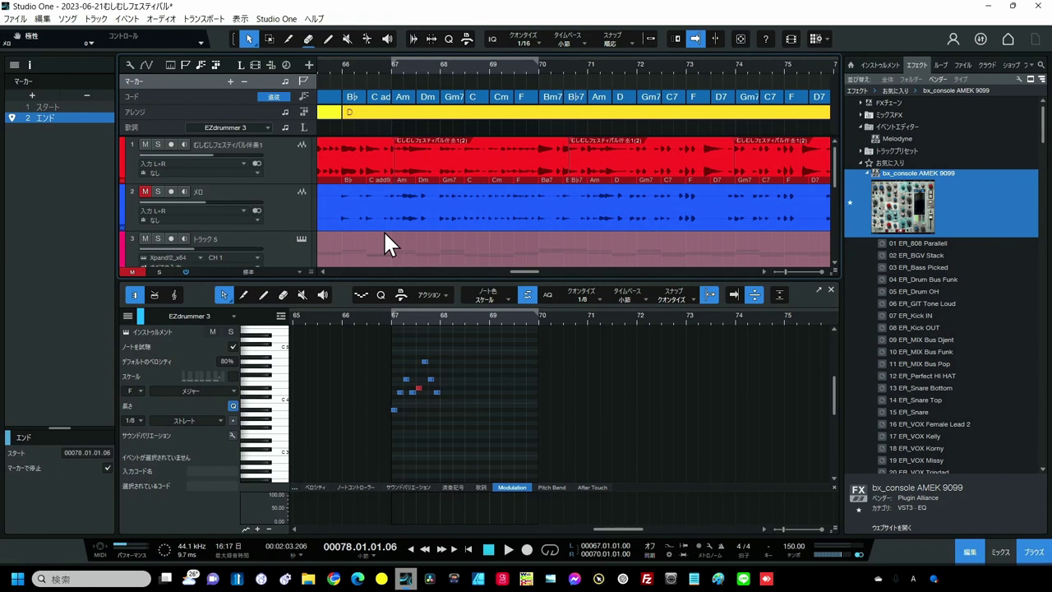
Step: Fit all seven tracks above a shortened mixer, and enlarge the tracks to refill the arrangement with the mixer hidden
key(F3)
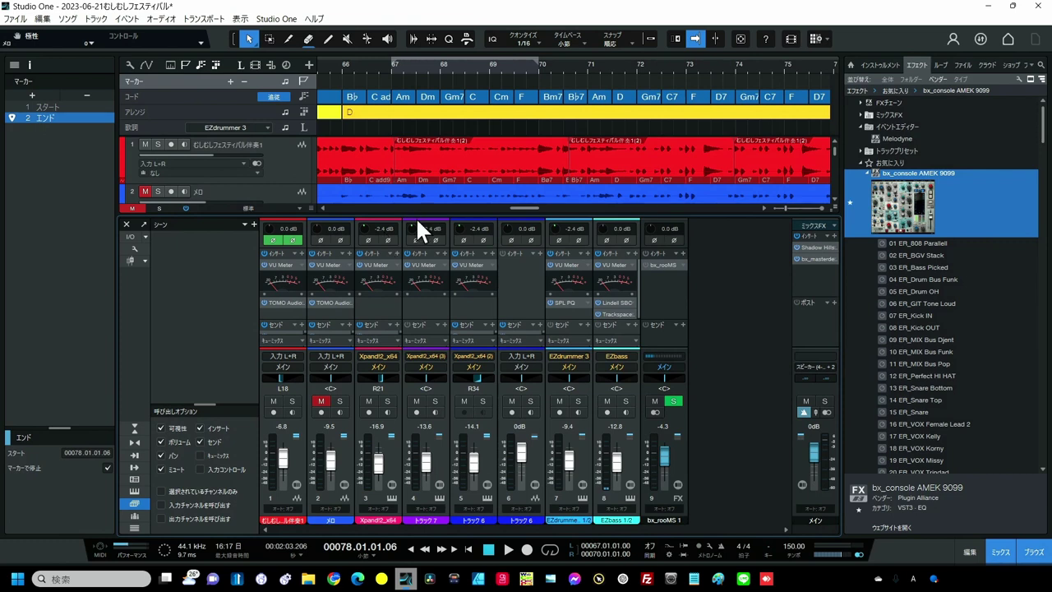
drag(420, 215, 412, 315)
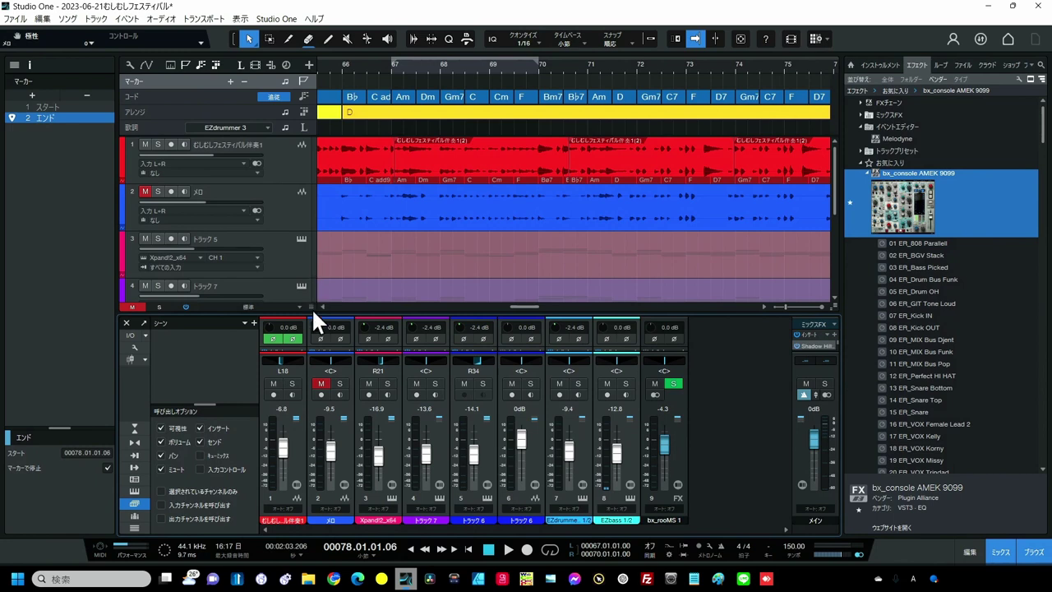
drag(312, 307, 309, 344)
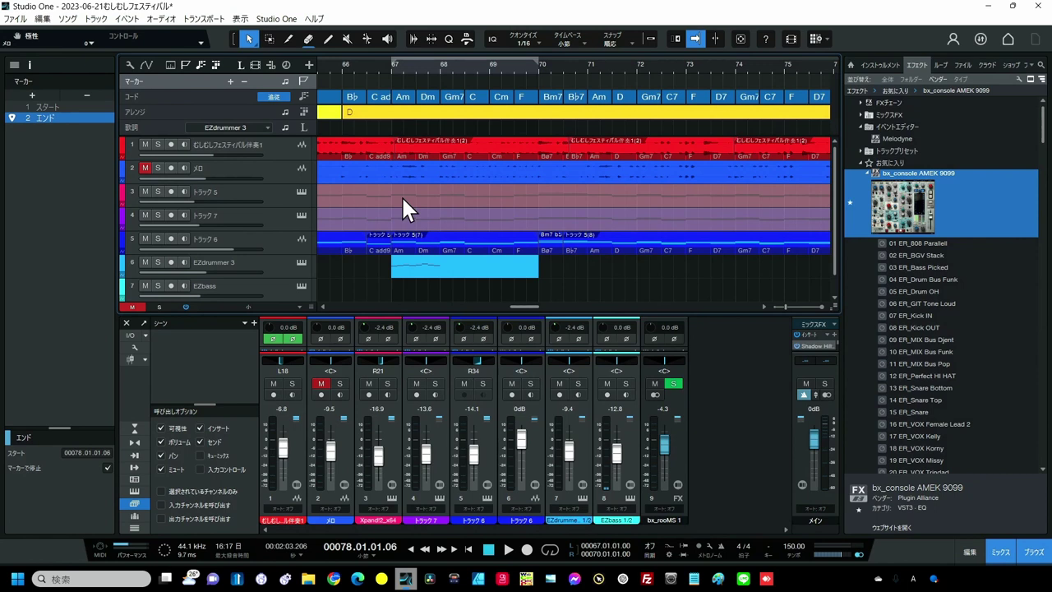
key(F3)
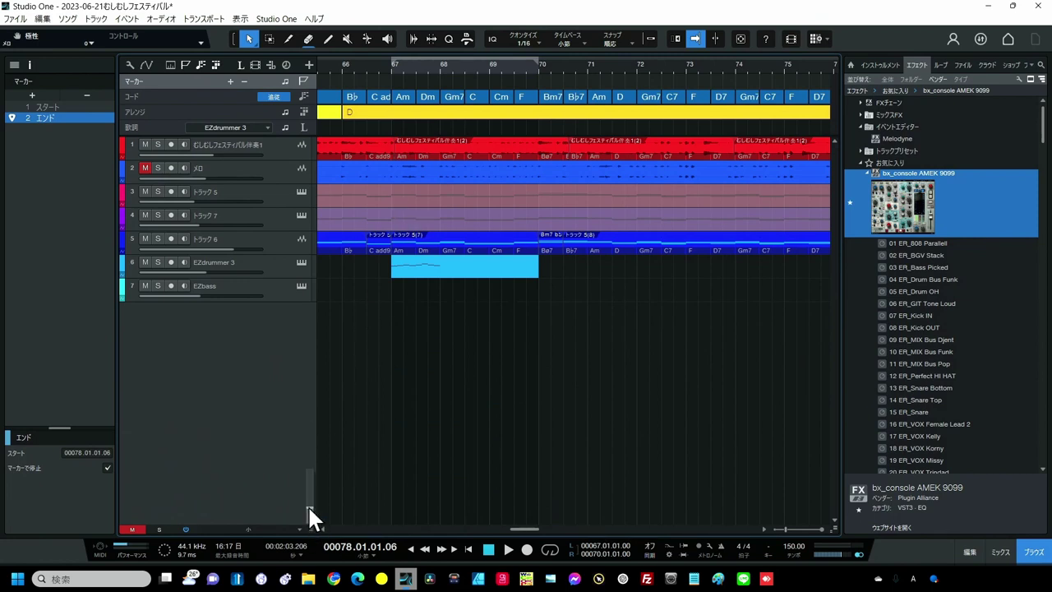
drag(308, 506, 310, 534)
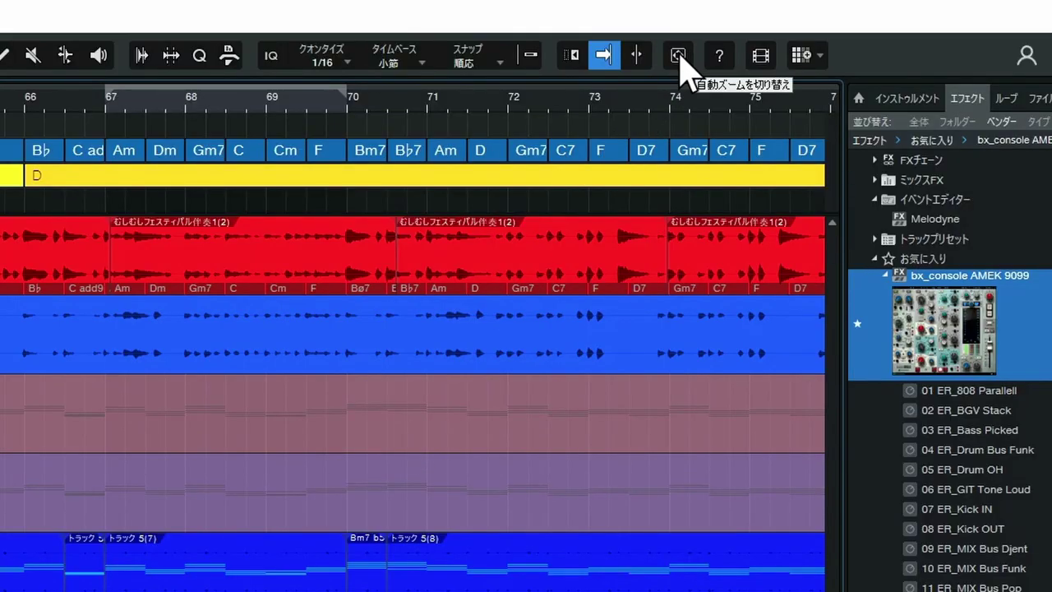
Step: Enable automatic zoom for the arrangement and set it to the full zoom mode
click(679, 55)
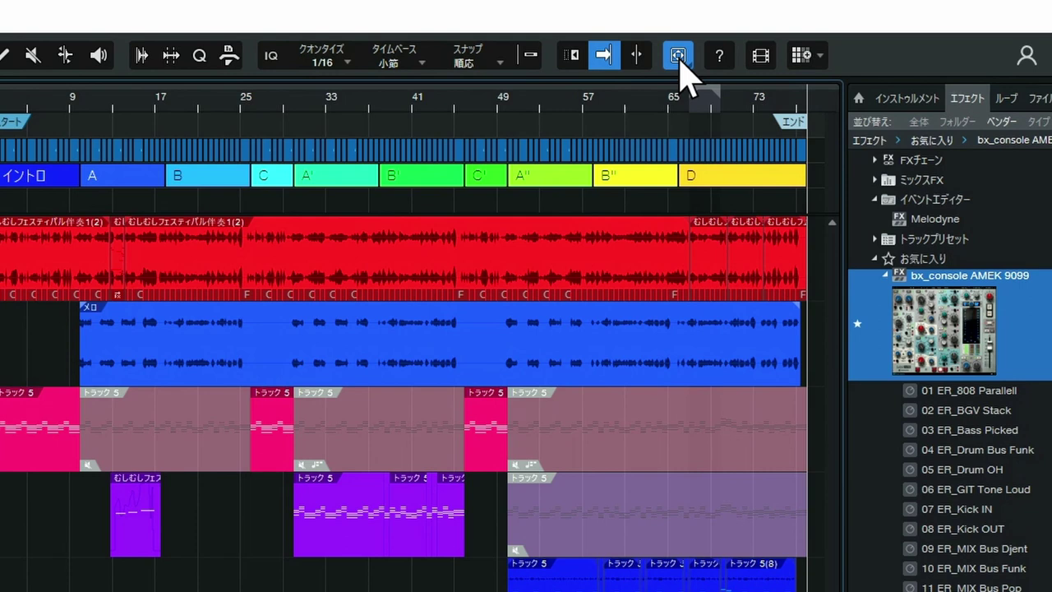
right_click(680, 59)
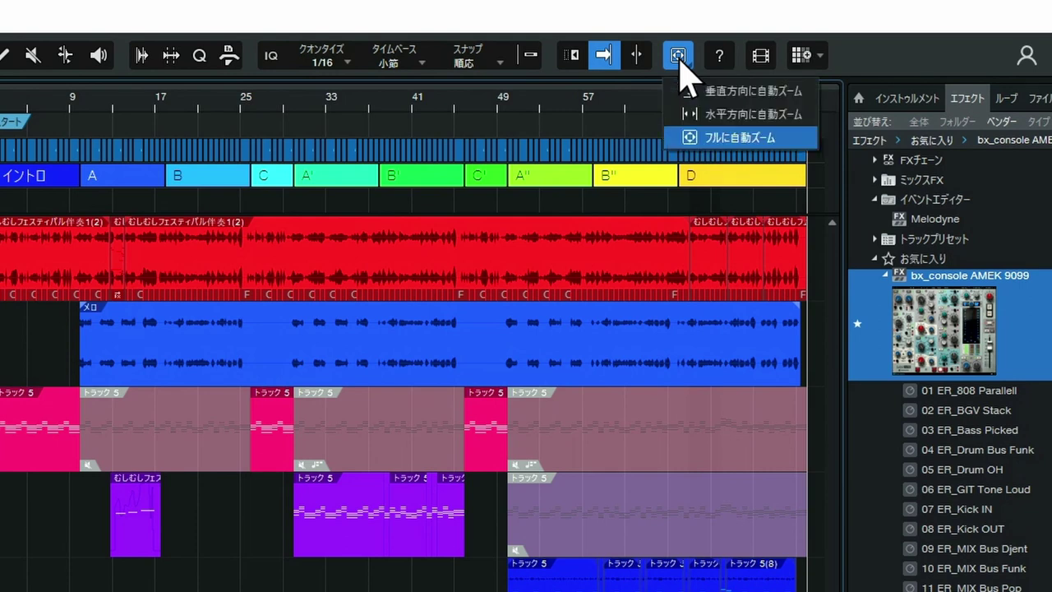
click(689, 140)
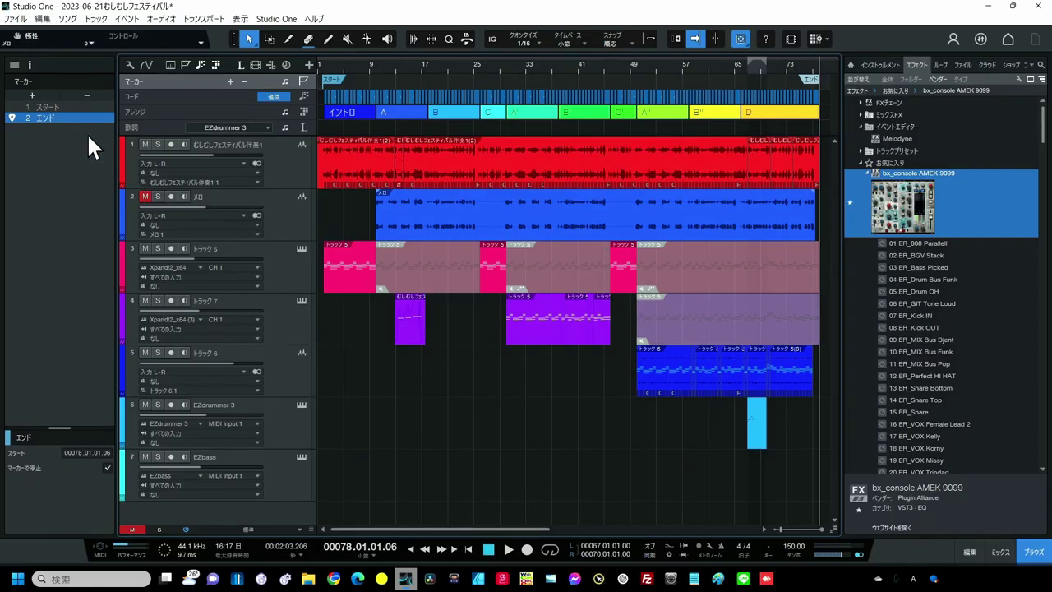
Step: Toggle the track list on and off, and hide the inspector and the browser to widen the arrangement
click(15, 65)
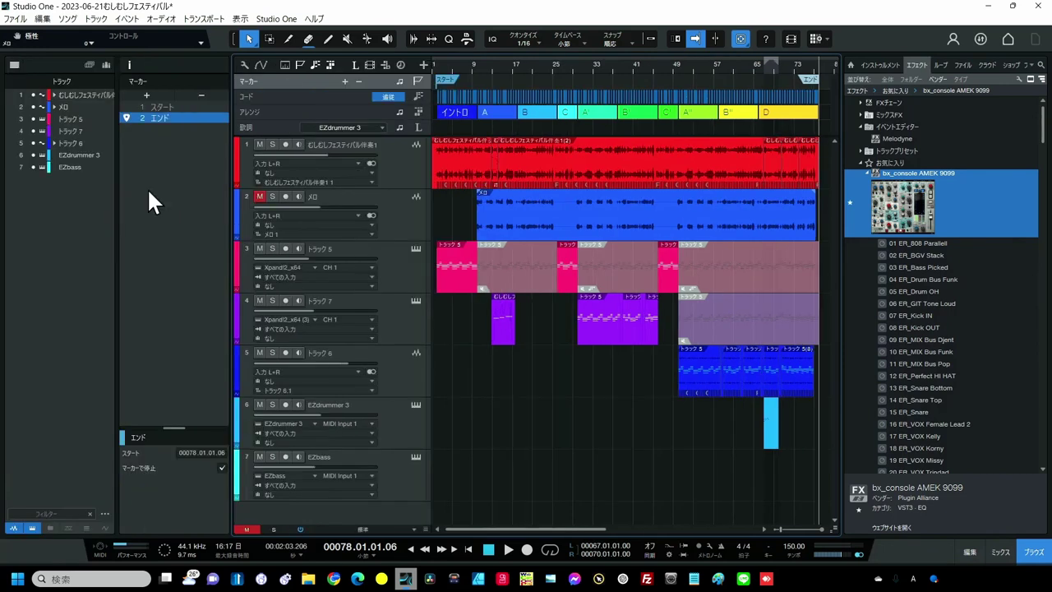
click(15, 66)
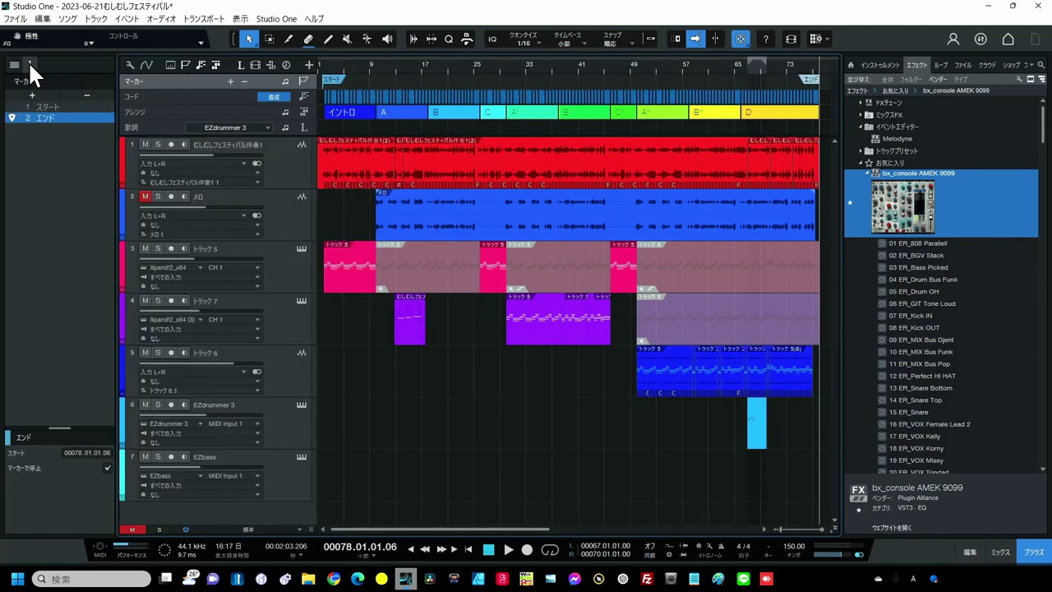
click(30, 66)
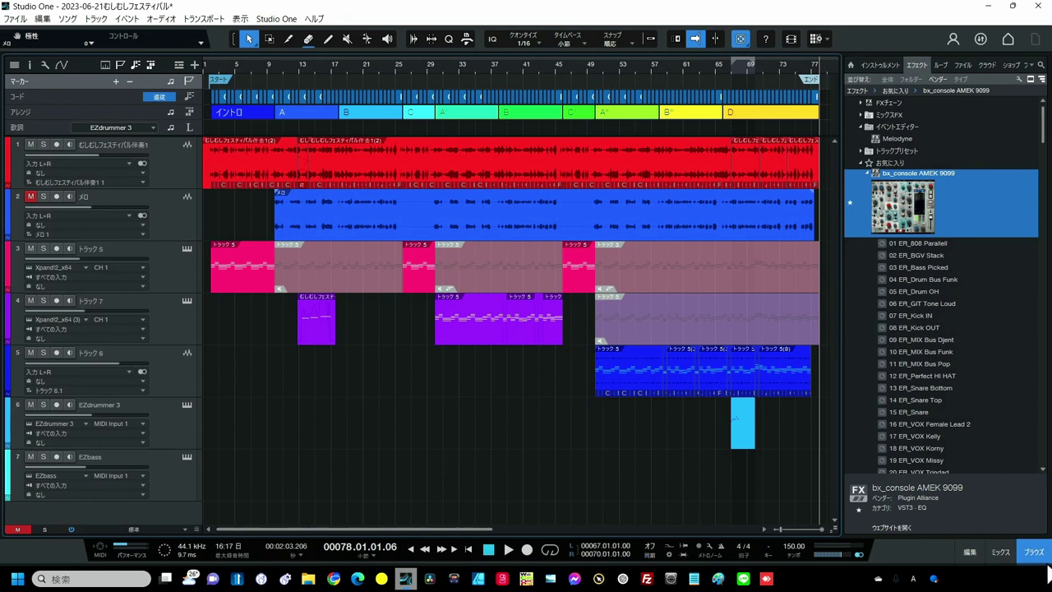
click(1031, 552)
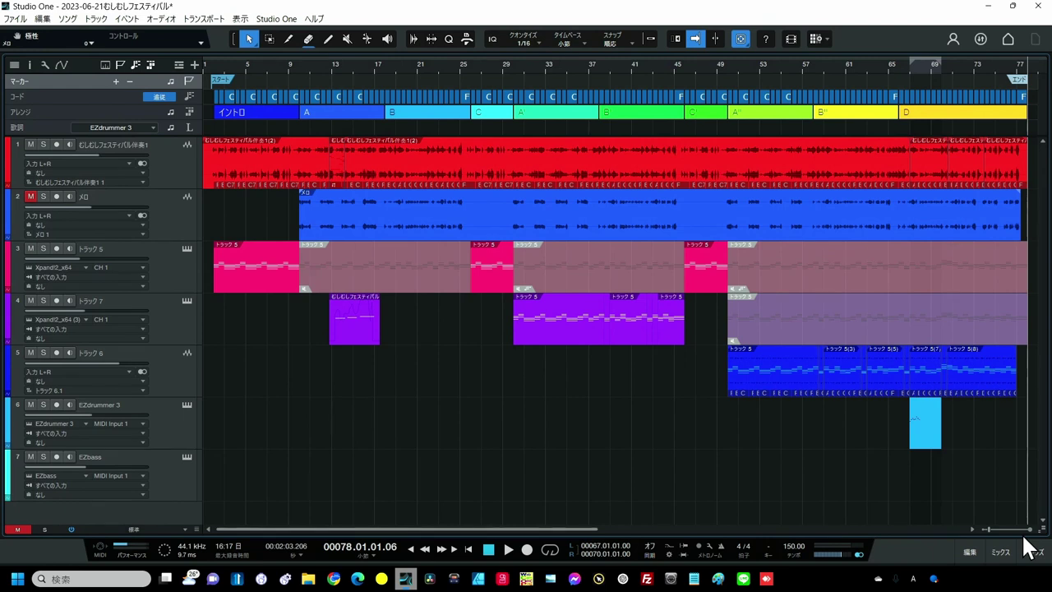
Step: Show the mixer, enlarge it upward over the arrangement, and expand its channel section to reveal the input and output routing
click(1025, 549)
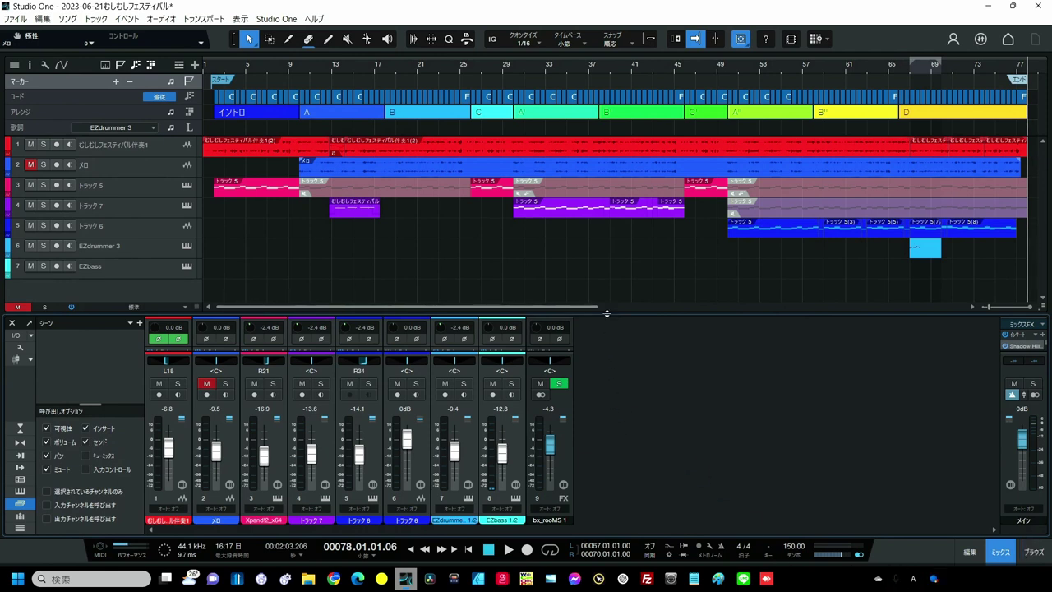
drag(606, 313, 592, 170)
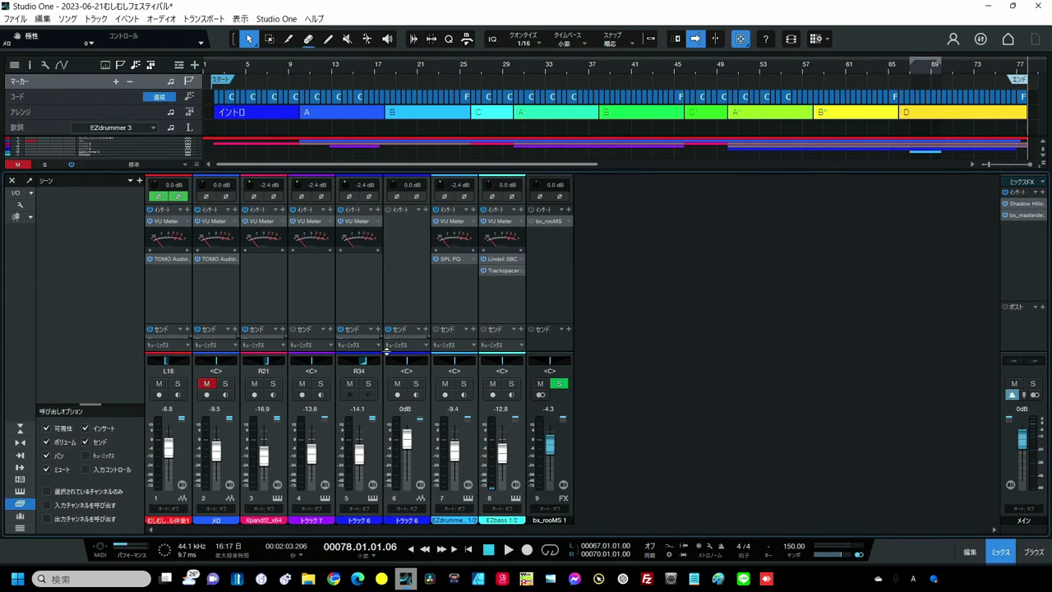
drag(387, 350, 386, 310)
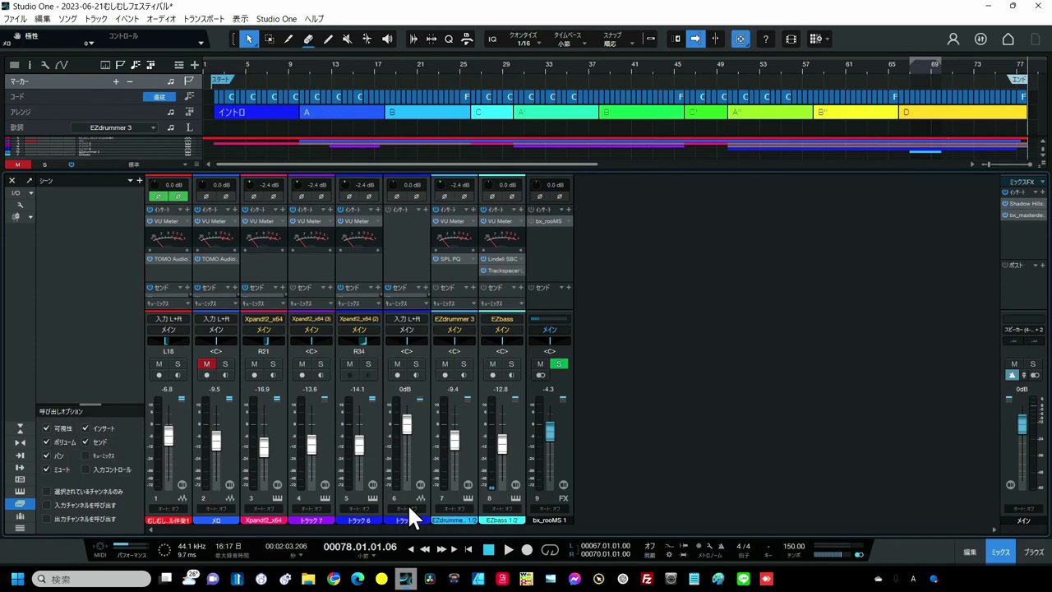
Step: Hide and show the mixer repeatedly to check how automatic zoom refits the tracks, leaving it hidden
key(F3)
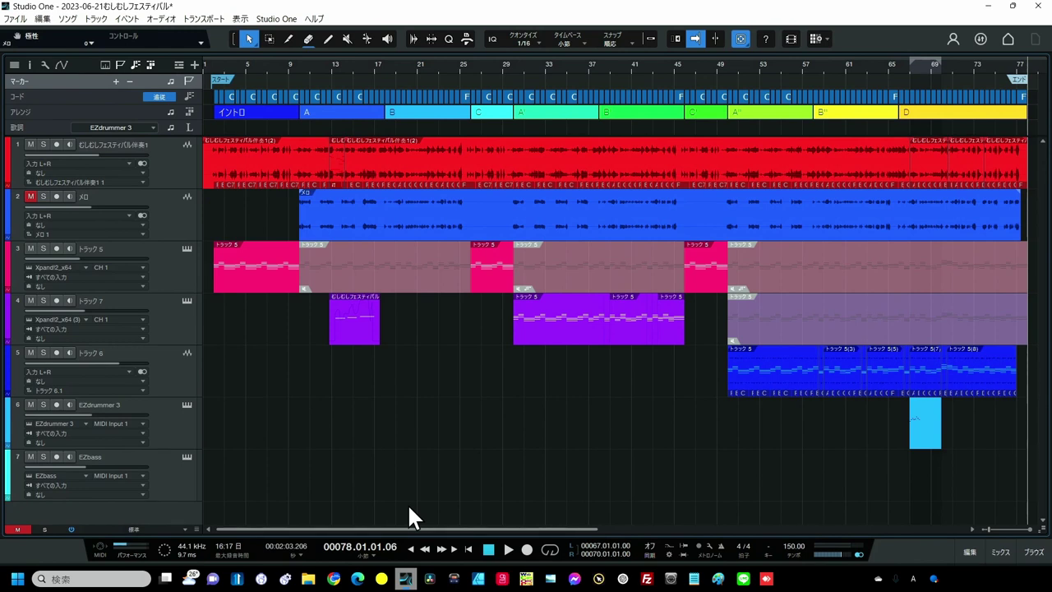
click(738, 41)
key(F3)
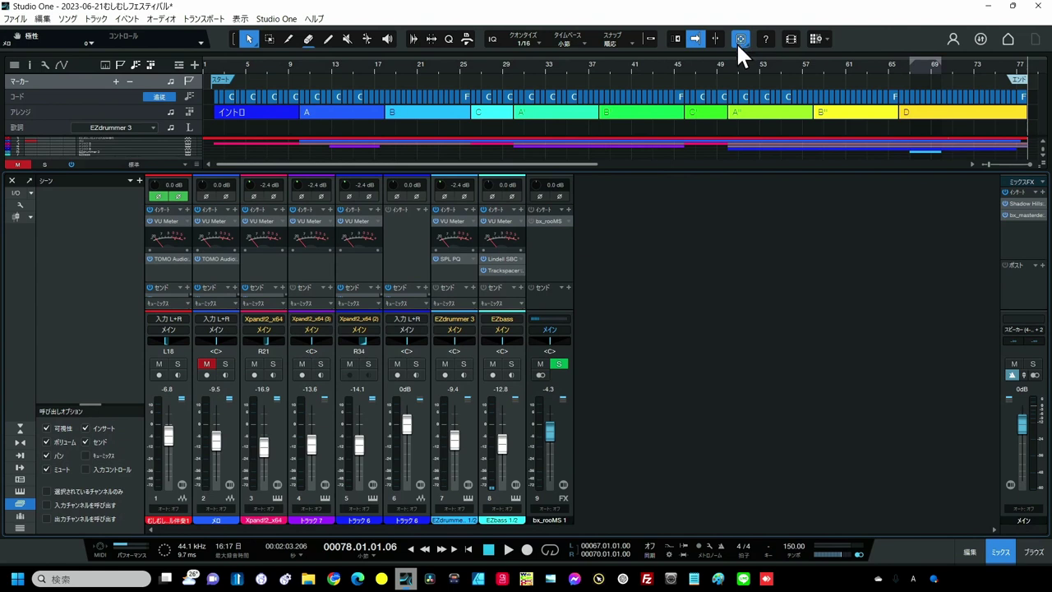
key(F3)
Step: Open the トラック 7 event starting at bar 30 in the note editor, enlarge the editor, and toggle it until it is hidden
click(581, 326)
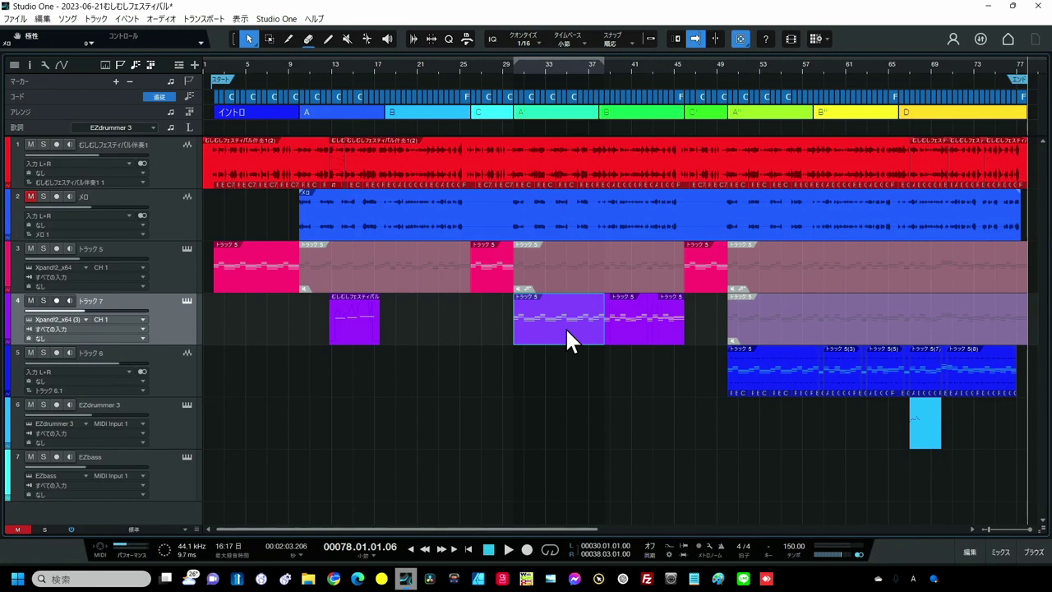
double_click(565, 326)
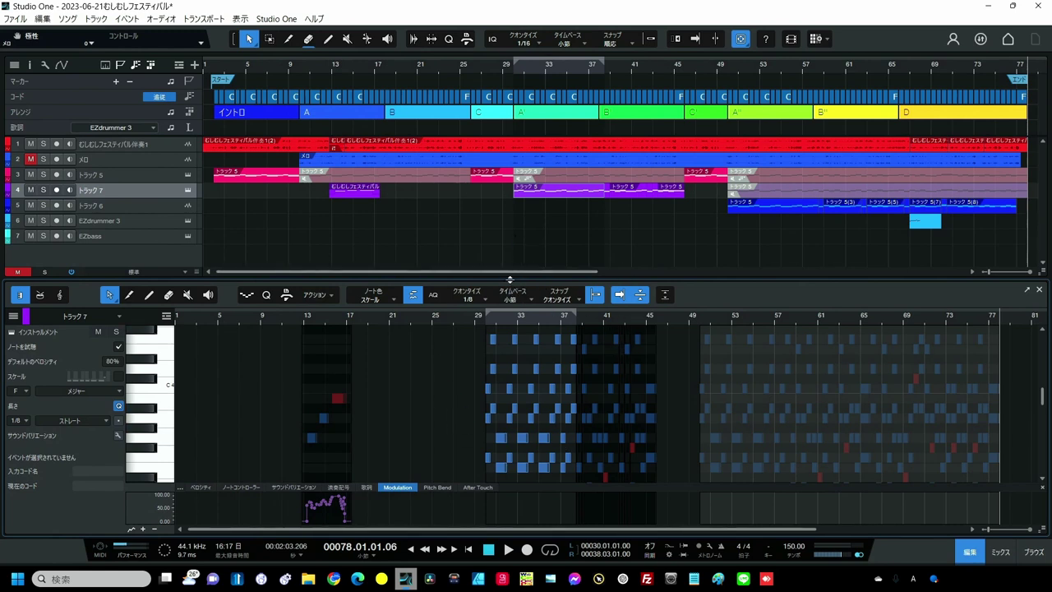
drag(509, 280, 510, 189)
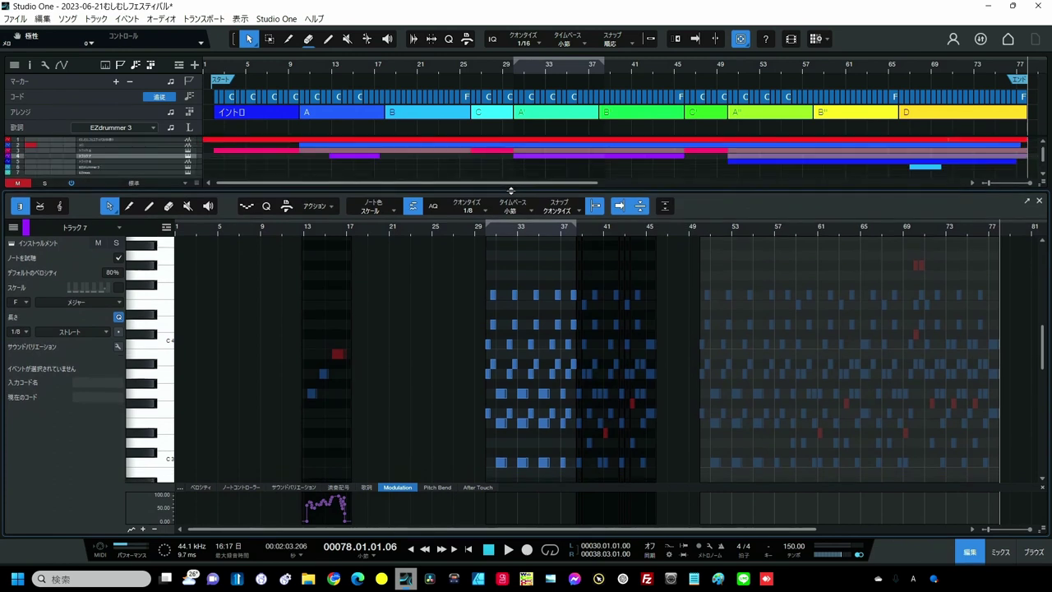
key(F2)
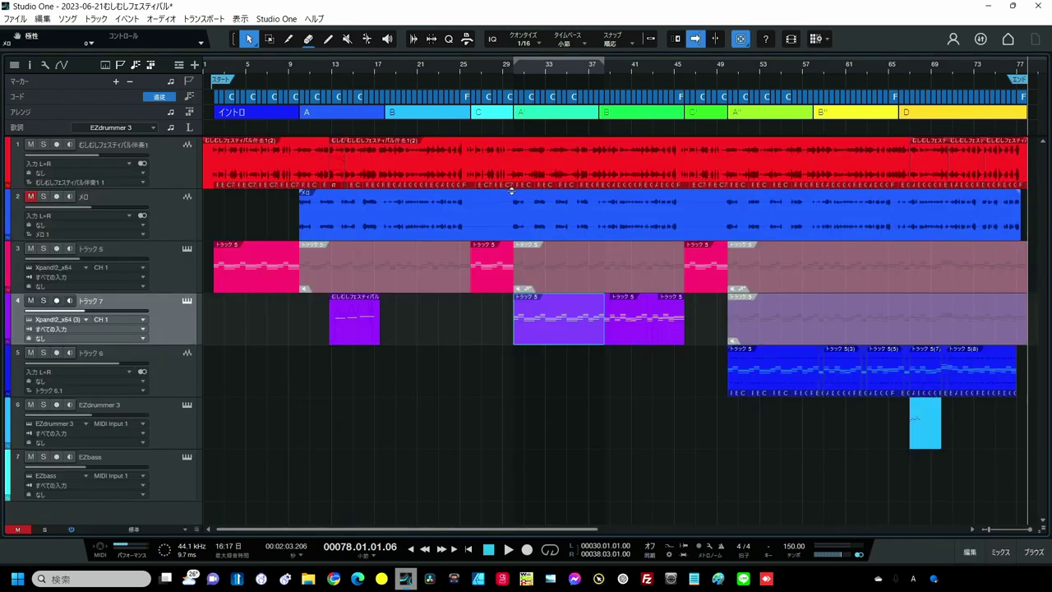
key(F2)
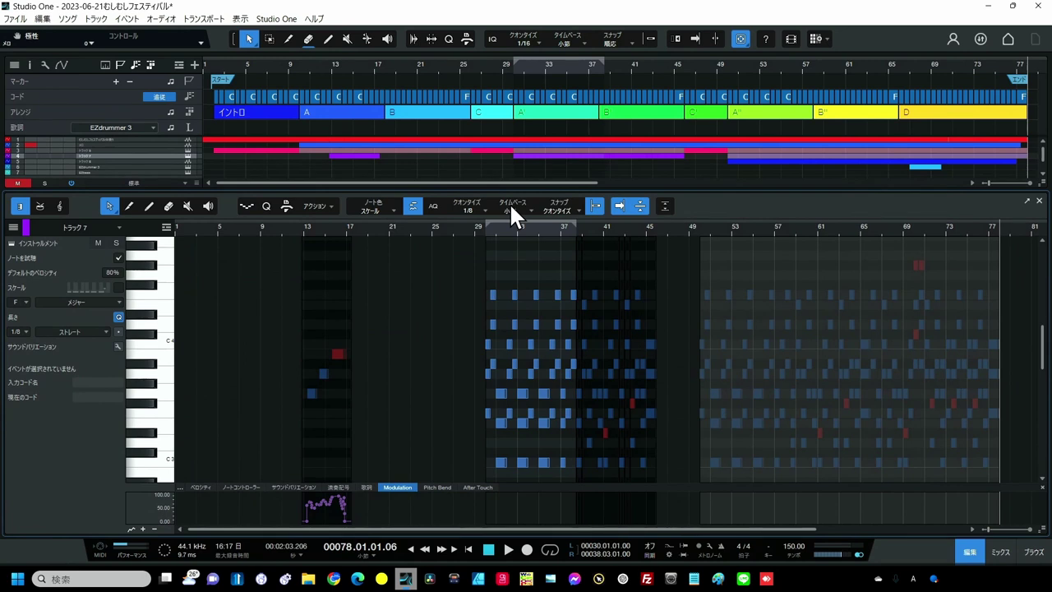
key(F2)
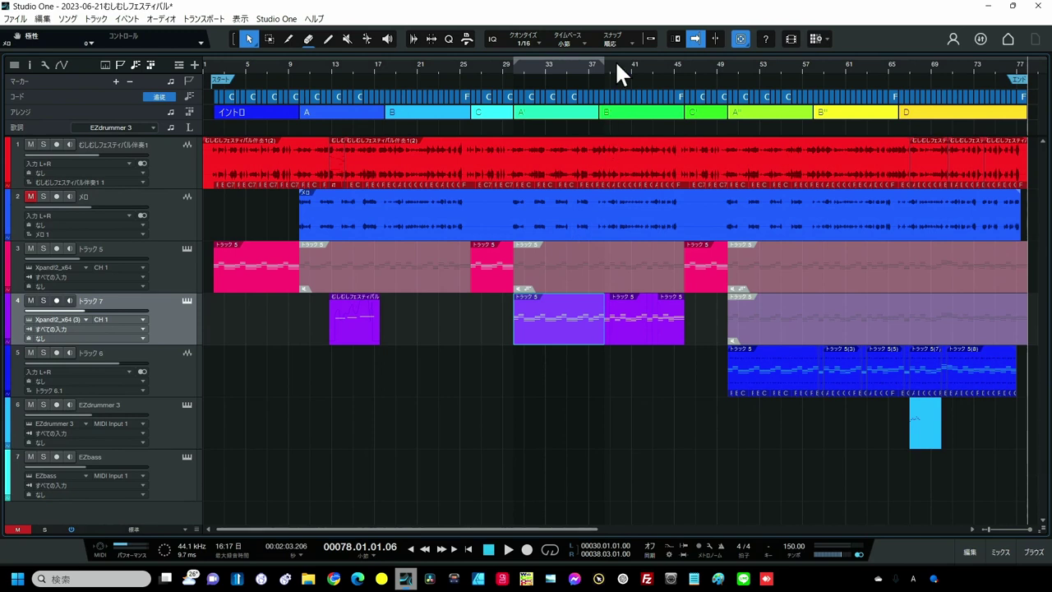
Step: Split the むしむしフェスティバル伴奏1 audio event at several points between about bars 33 and 60 with the Split tool
mouse_move(614, 60)
mouse_down()
mouse_move(596, 99)
mouse_move(584, 68)
mouse_move(465, 141)
mouse_up()
key(3)
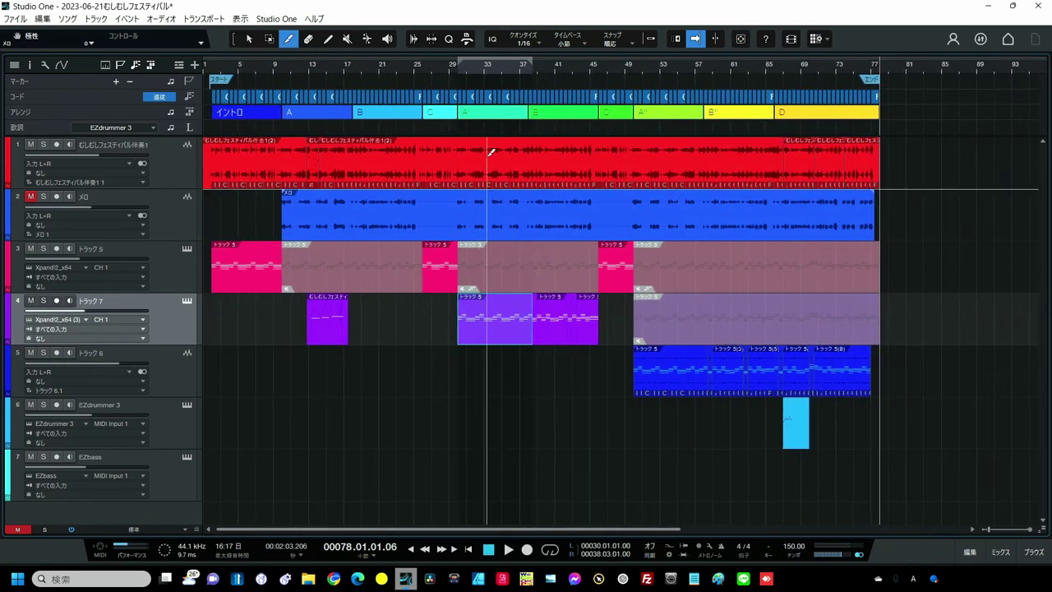
click(490, 155)
click(562, 145)
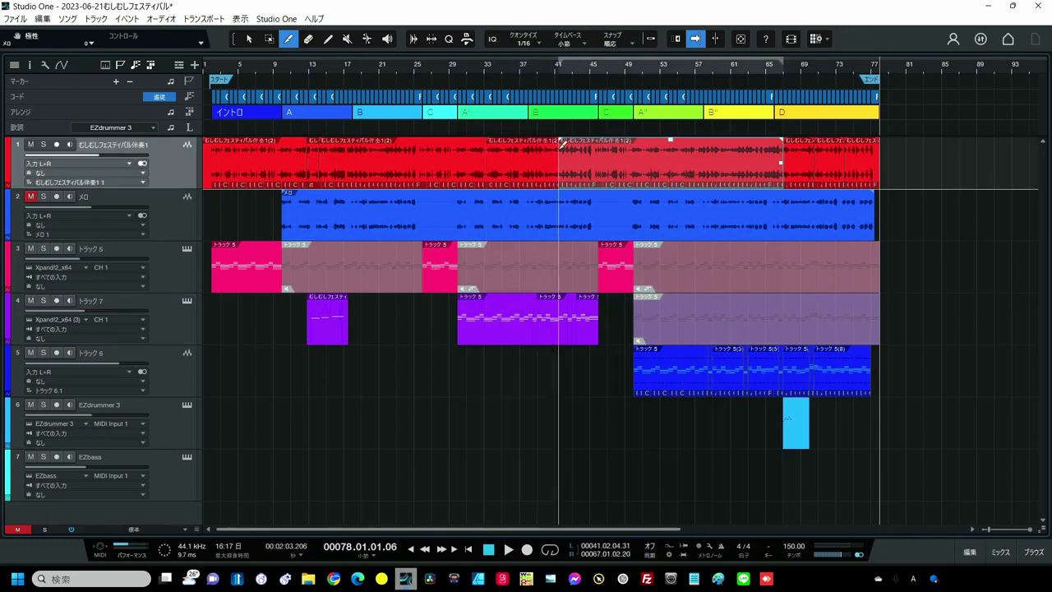
click(608, 146)
click(721, 155)
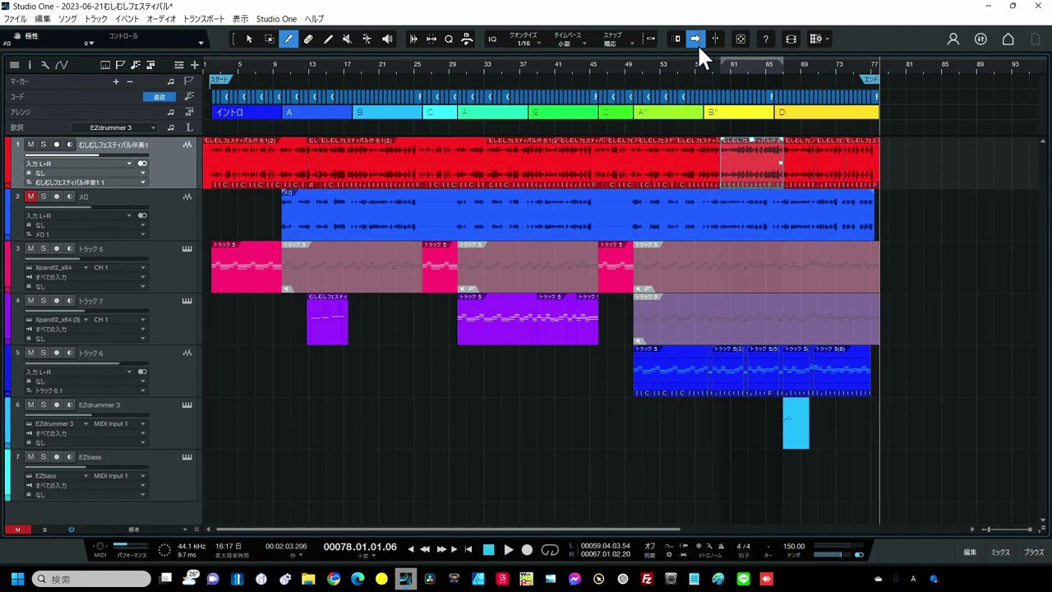
Step: Enlarge the むしむしフェスティバル伴奏1 track and examine the waveform closely around the split near bar 54.4
drag(714, 61, 669, 117)
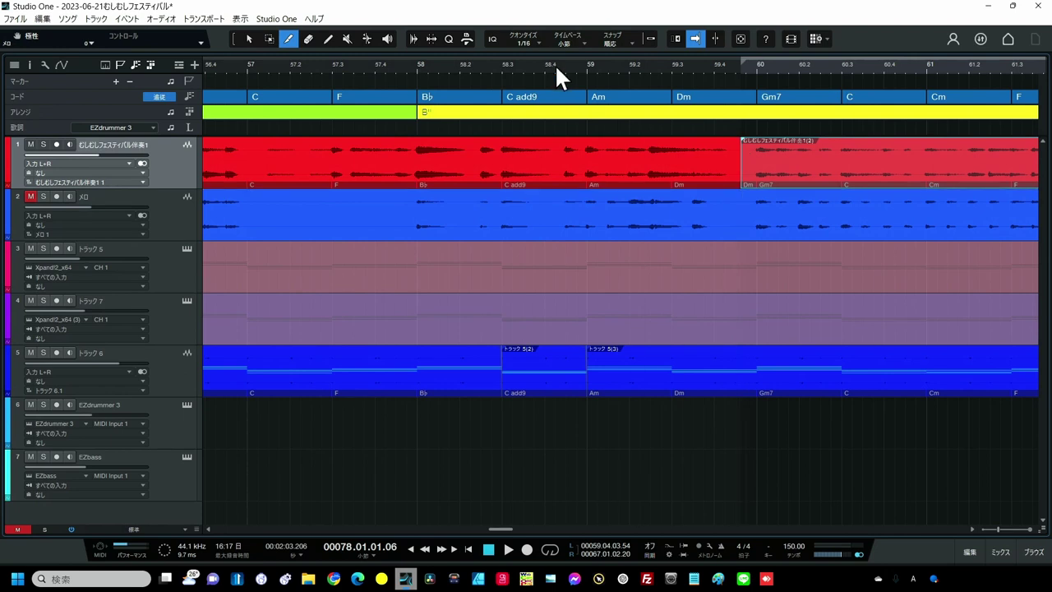
drag(555, 64, 563, 43)
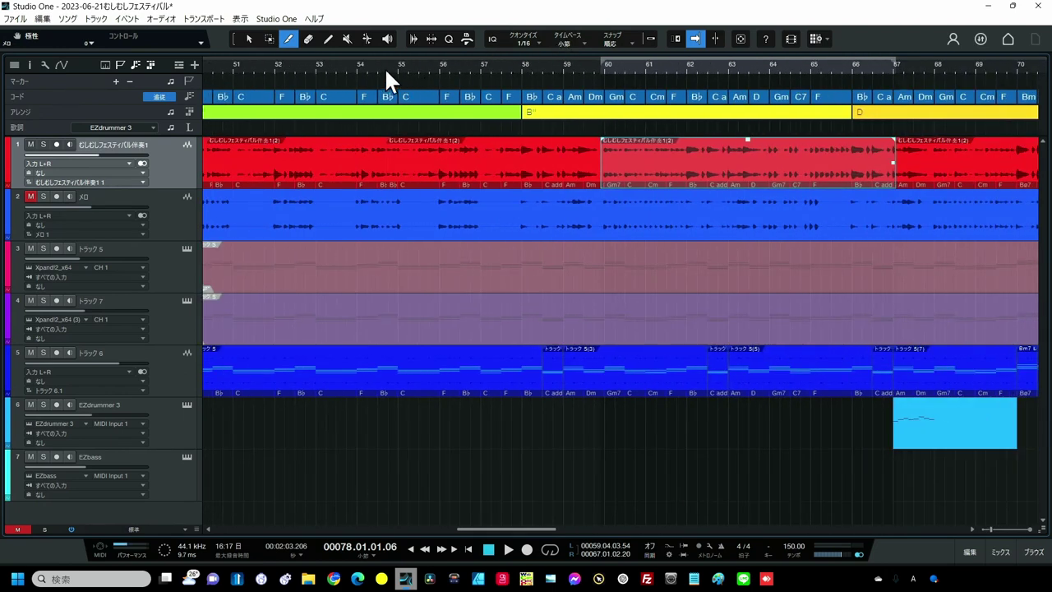
drag(385, 69, 405, 122)
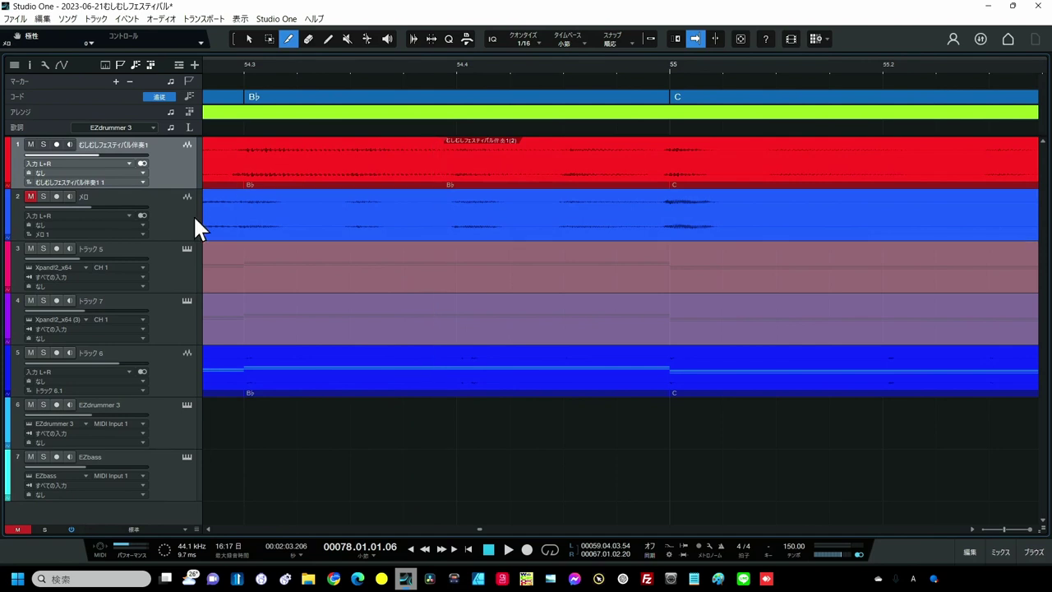
drag(180, 189, 182, 327)
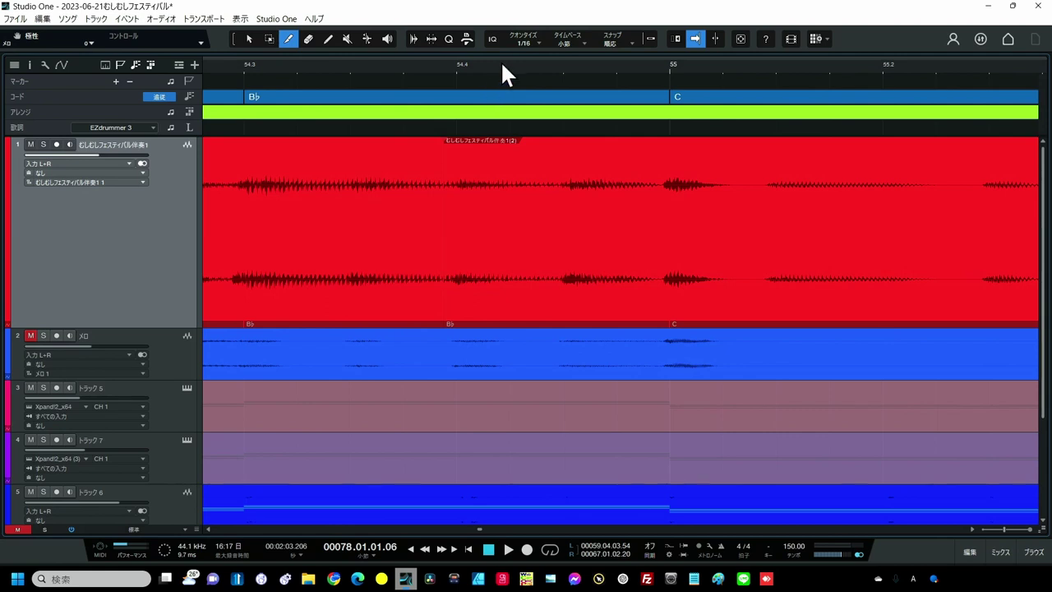
Step: Select all the split events on the むしむしフェスティバル伴奏1 track and apply crossfades at their joins
key(1)
key(z)
mouse_move(813, 168)
mouse_down()
mouse_move(539, 162)
mouse_move(149, 175)
mouse_move(161, 177)
mouse_up()
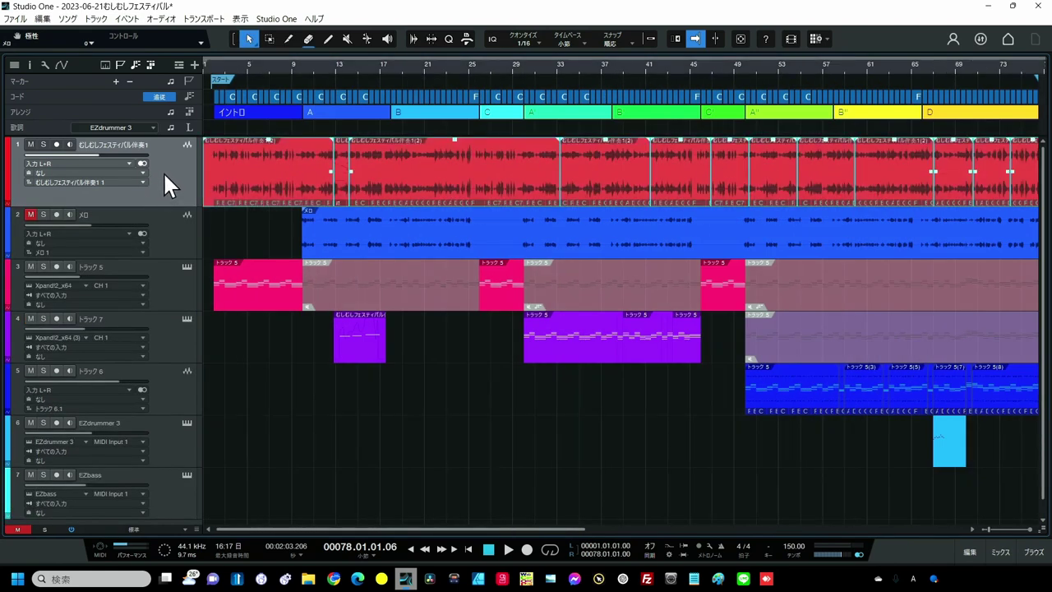
key(x)
scroll(801, 78, up, 10)
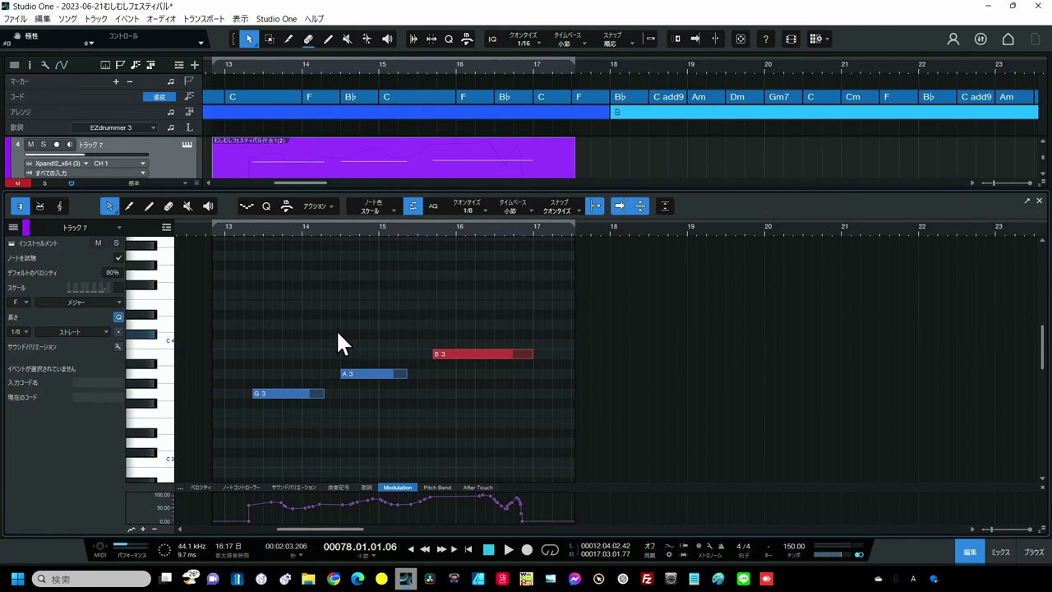
Step: Color the notes in the note editor by ピッチ, and return the note color to スケール
click(392, 210)
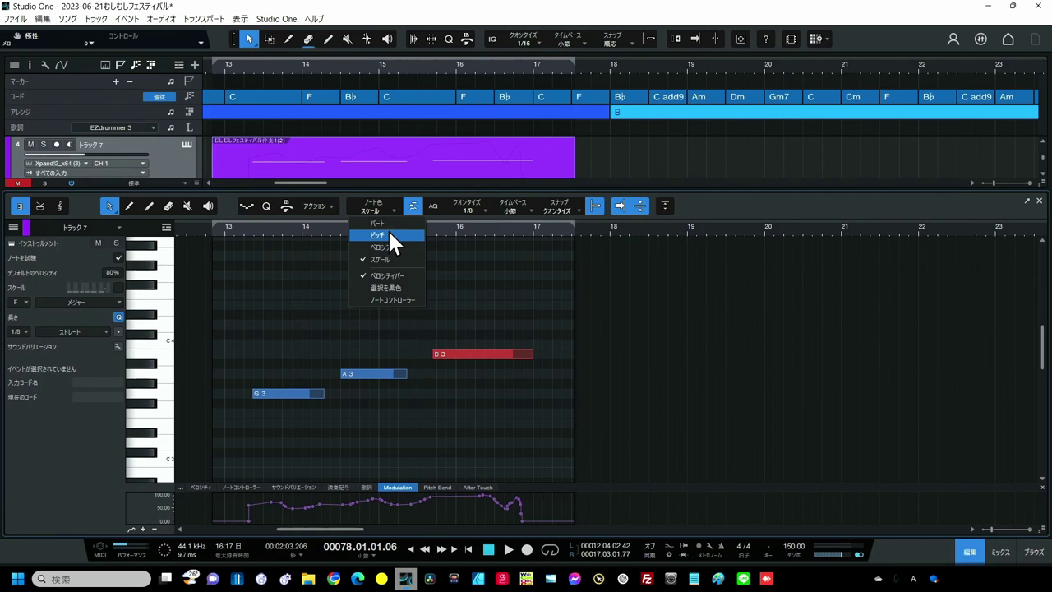
click(392, 236)
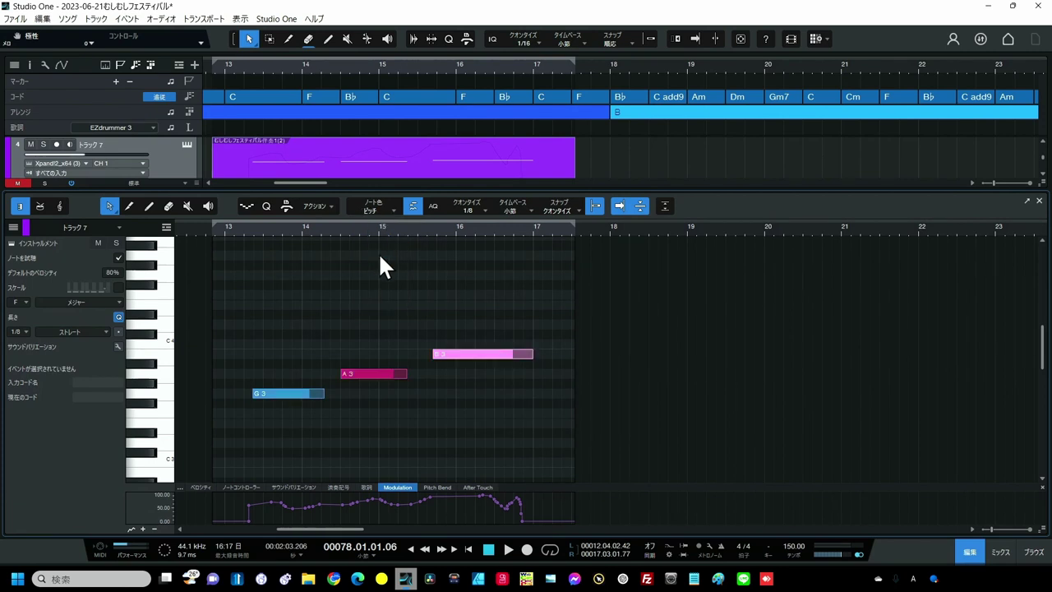
click(392, 210)
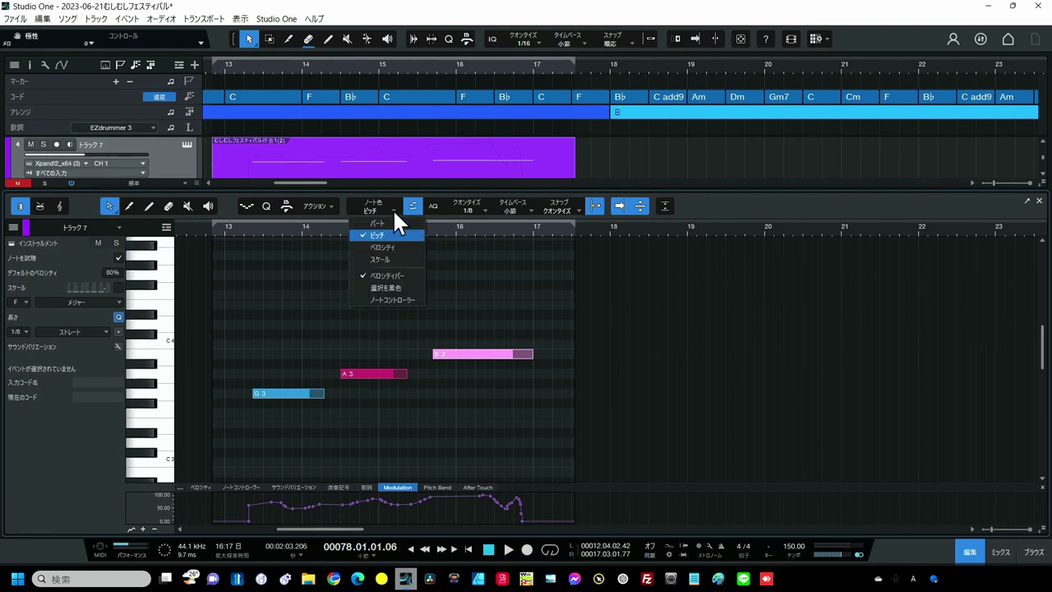
click(388, 259)
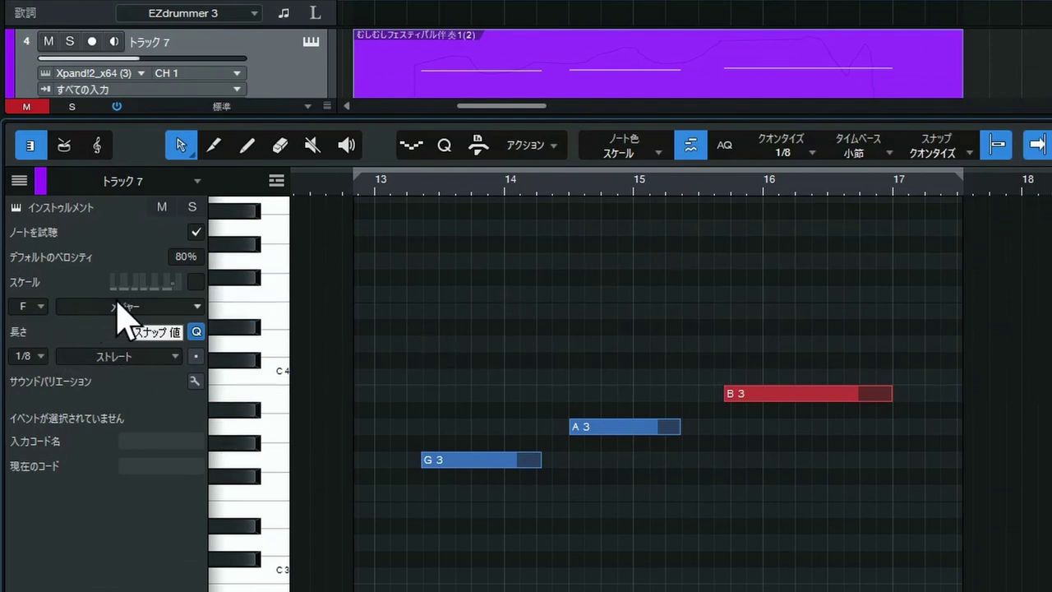
Step: Set the scale root to C with メジャー and raise the B3 note to C# 4
click(40, 308)
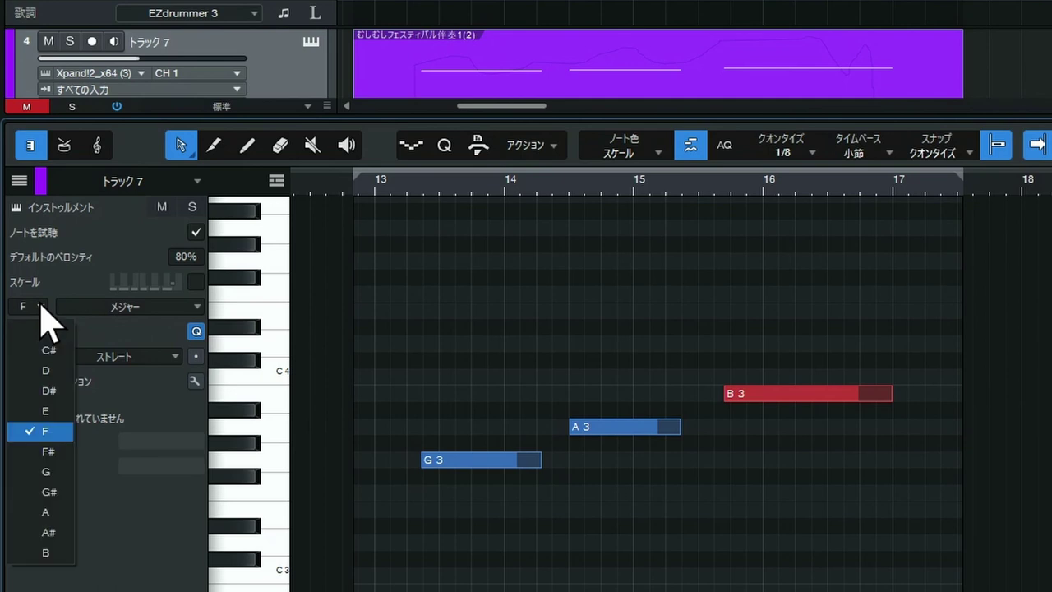
click(48, 333)
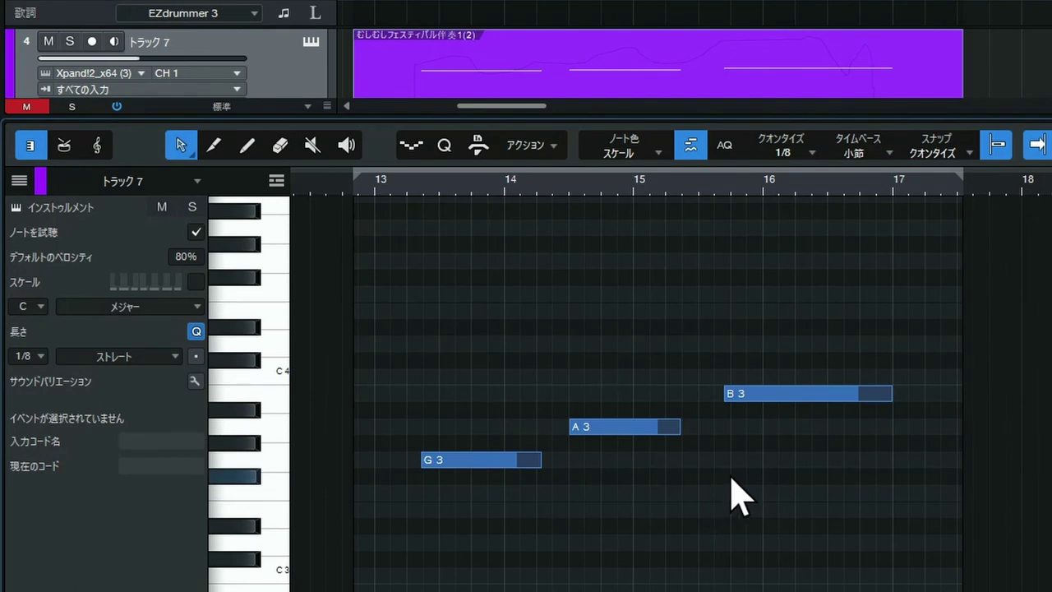
click(770, 395)
drag(771, 395, 777, 362)
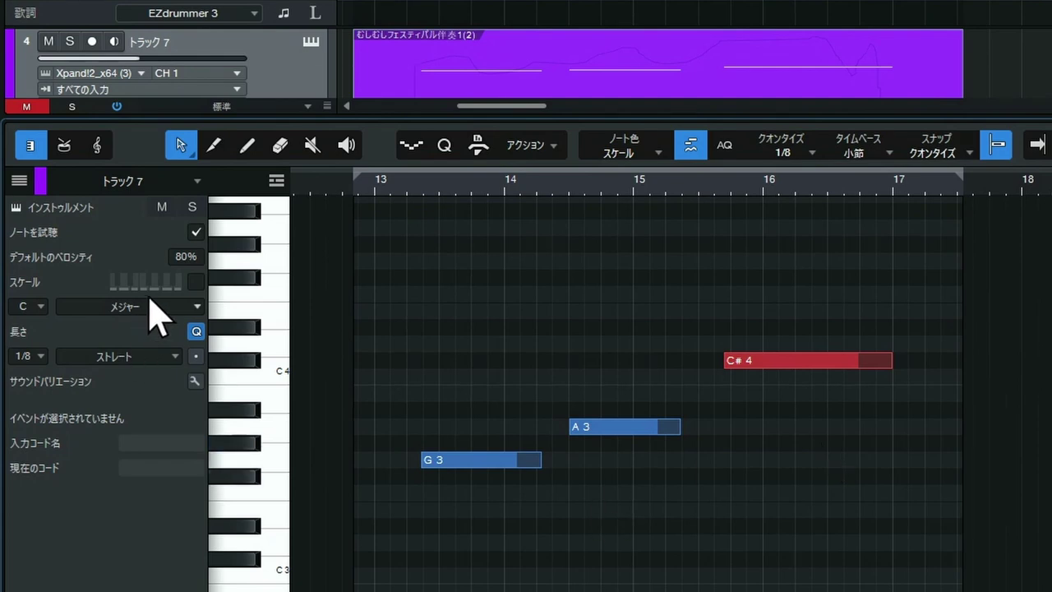
Step: Enable the スケール restriction, move the A3 and C# 4 notes earlier to B3 and D4, and shorten D4 to end at 16.01.03.00
click(194, 282)
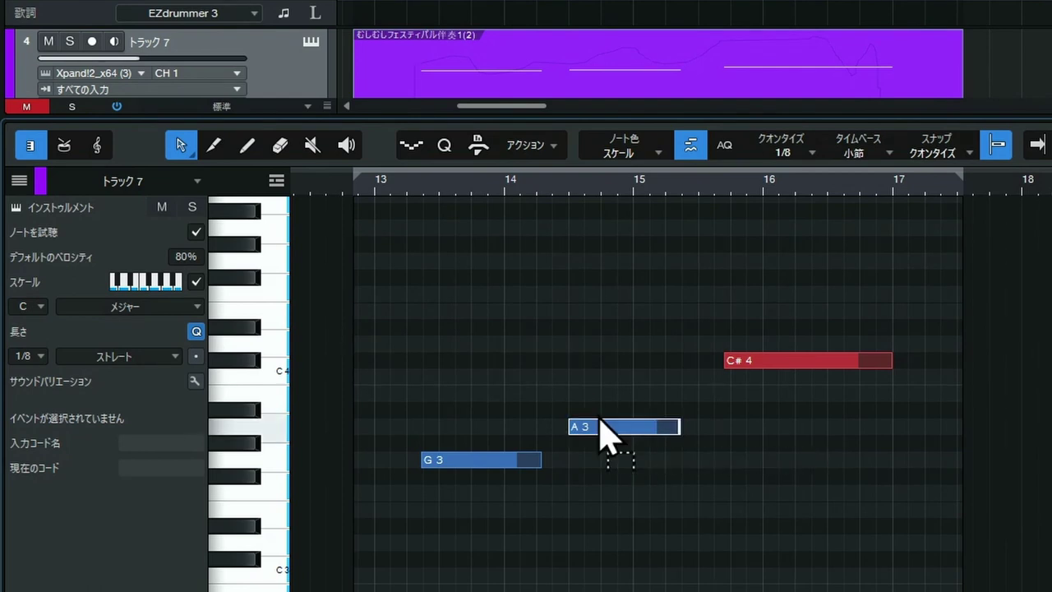
drag(603, 433, 585, 408)
drag(758, 363, 703, 351)
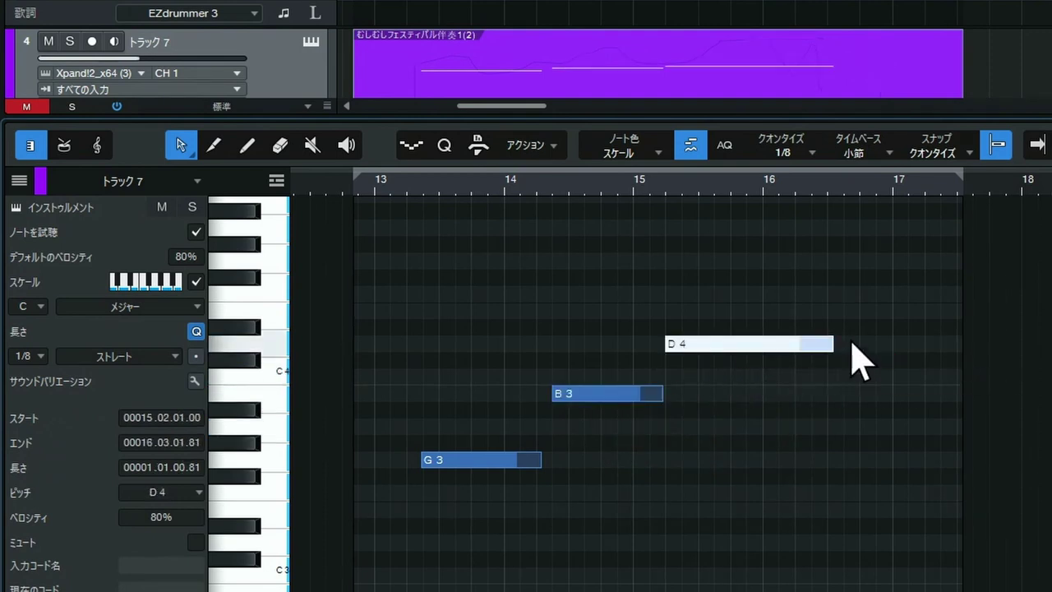
drag(837, 343, 782, 349)
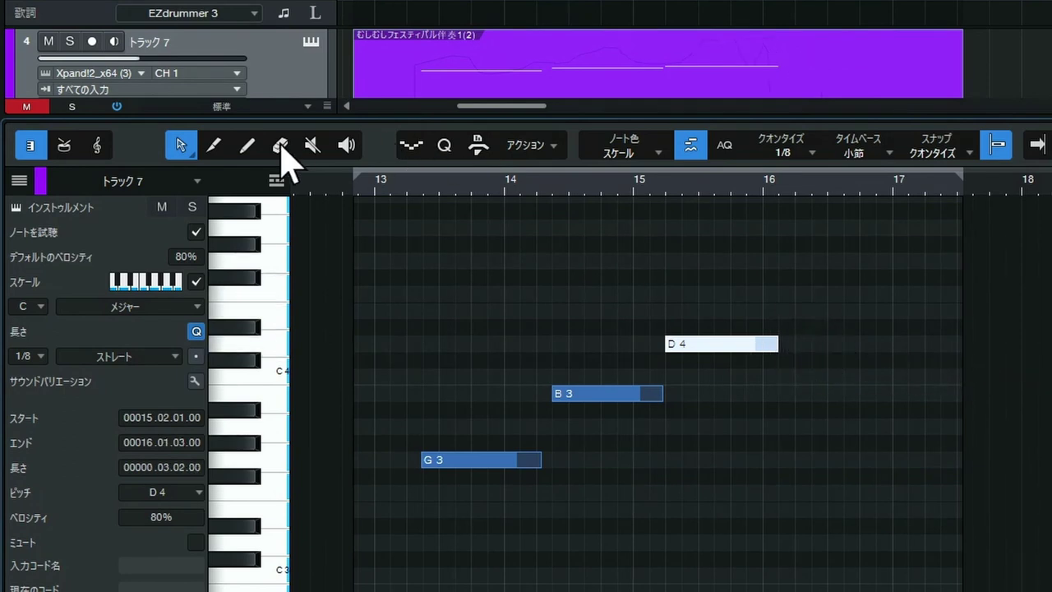
Step: Draw E4 and F4 notes after the D4 note up to 17.02.01.00, and set the scale root to D
click(247, 145)
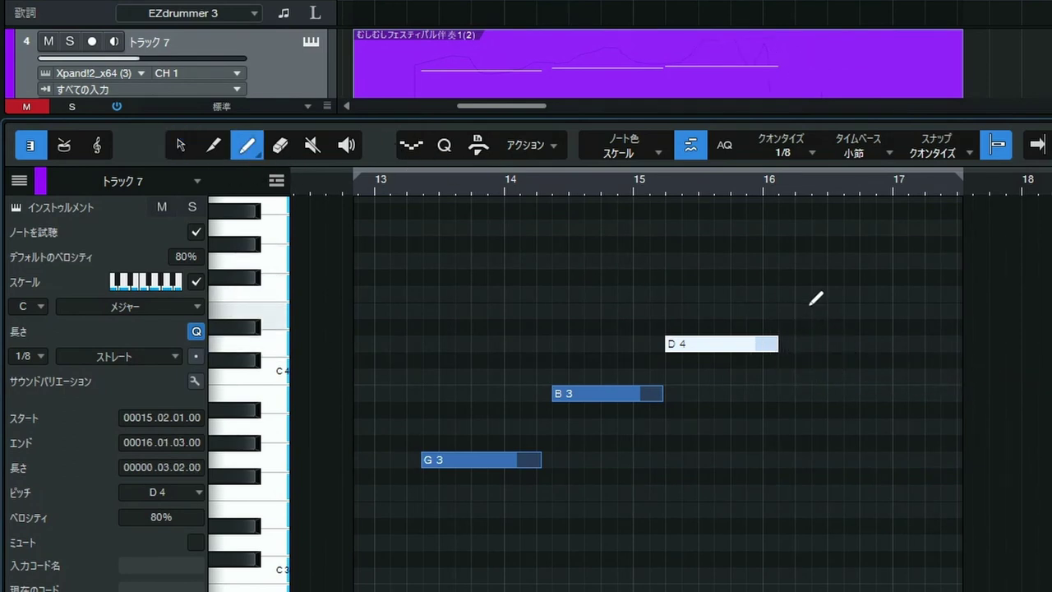
mouse_move(813, 311)
mouse_down()
mouse_move(875, 317)
mouse_move(888, 279)
mouse_move(924, 289)
mouse_up()
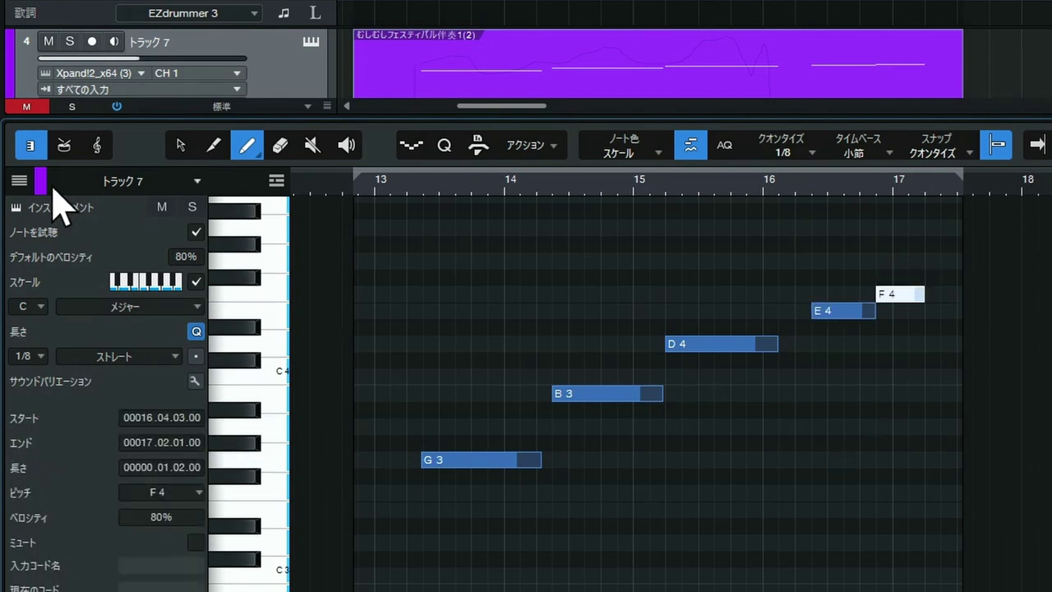
click(41, 306)
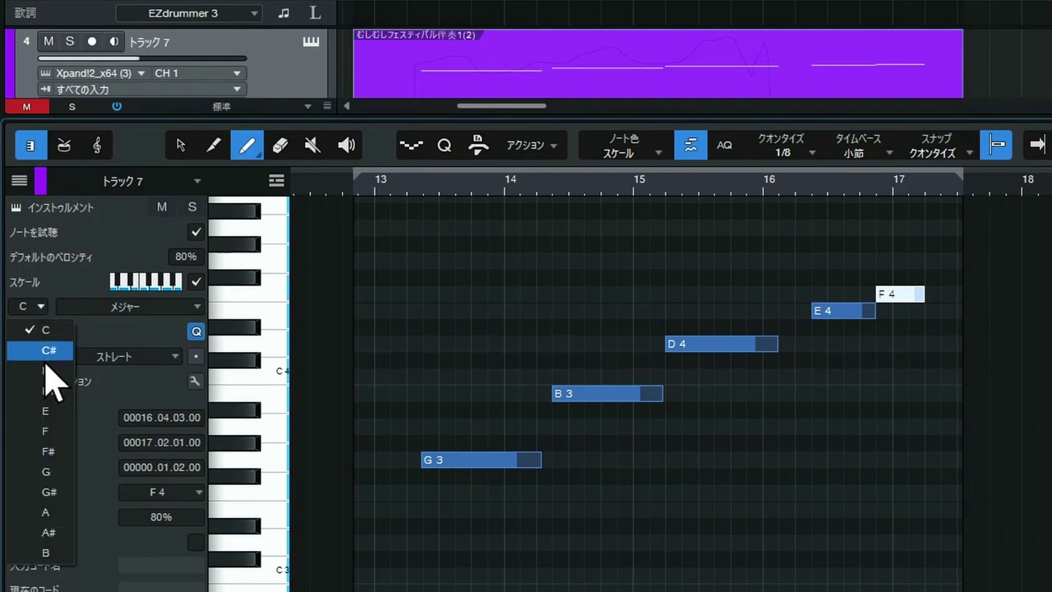
click(47, 372)
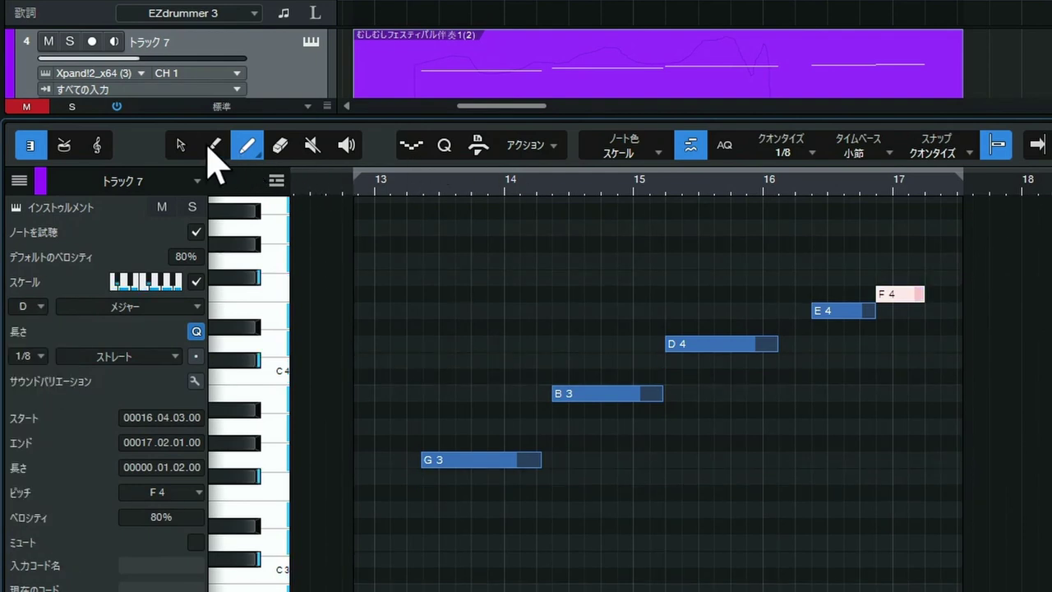
Step: Shorten the G3, B3 and D4 notes and shift the notes after G3 earlier, placing the last two on E4 ending at bar 16
click(180, 146)
click(510, 300)
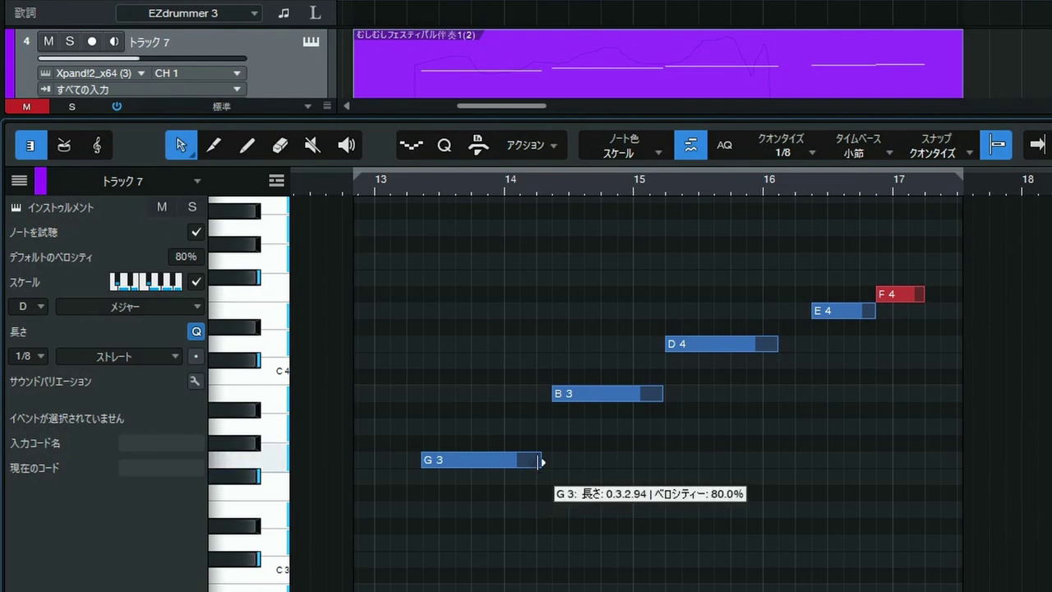
drag(540, 460, 504, 461)
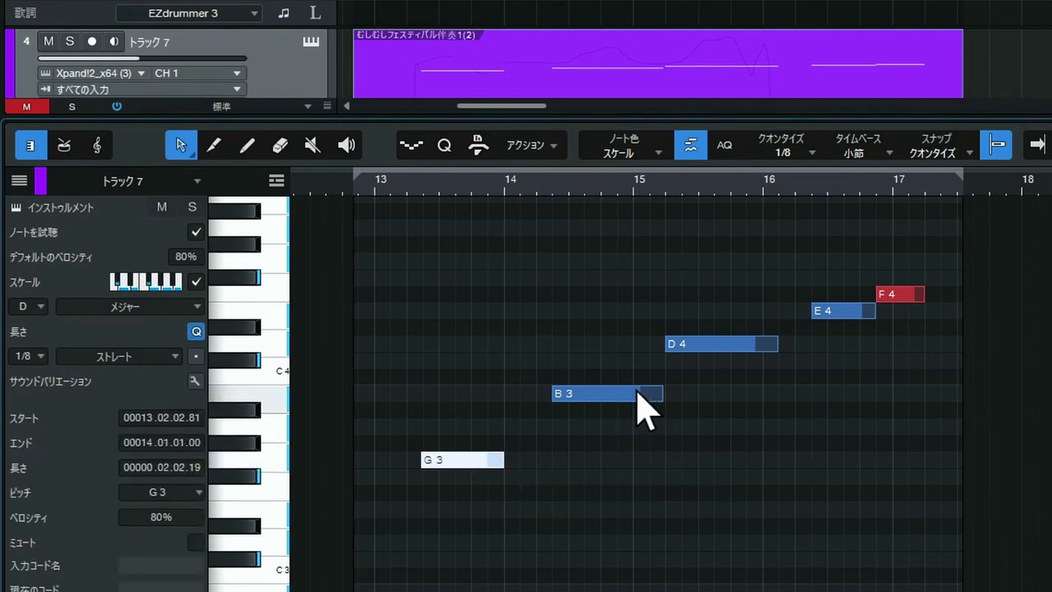
drag(639, 394, 612, 407)
drag(705, 345, 643, 358)
drag(712, 347, 647, 352)
drag(779, 235, 951, 353)
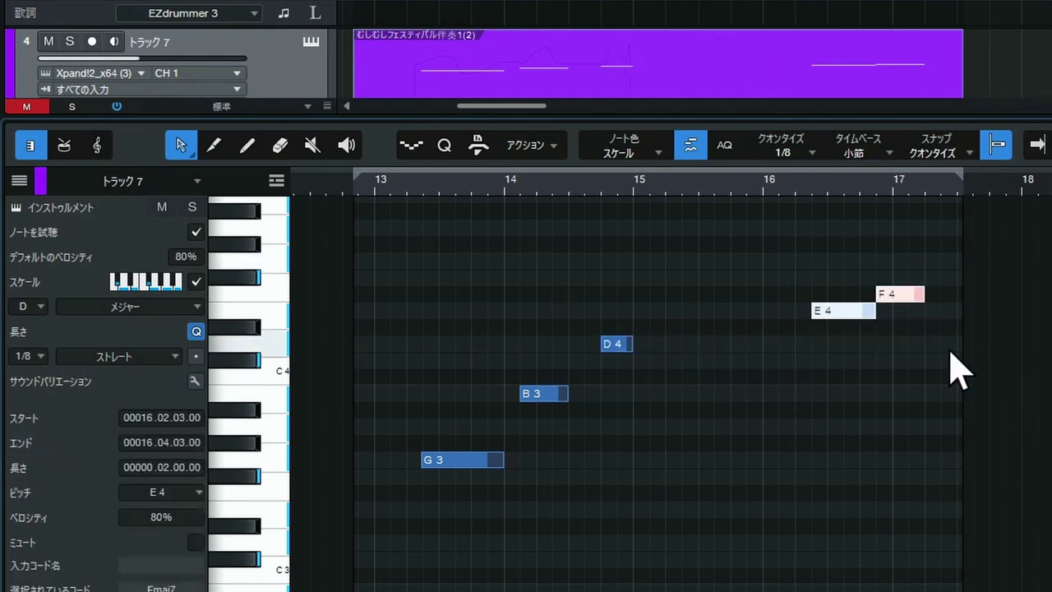
drag(838, 312, 678, 322)
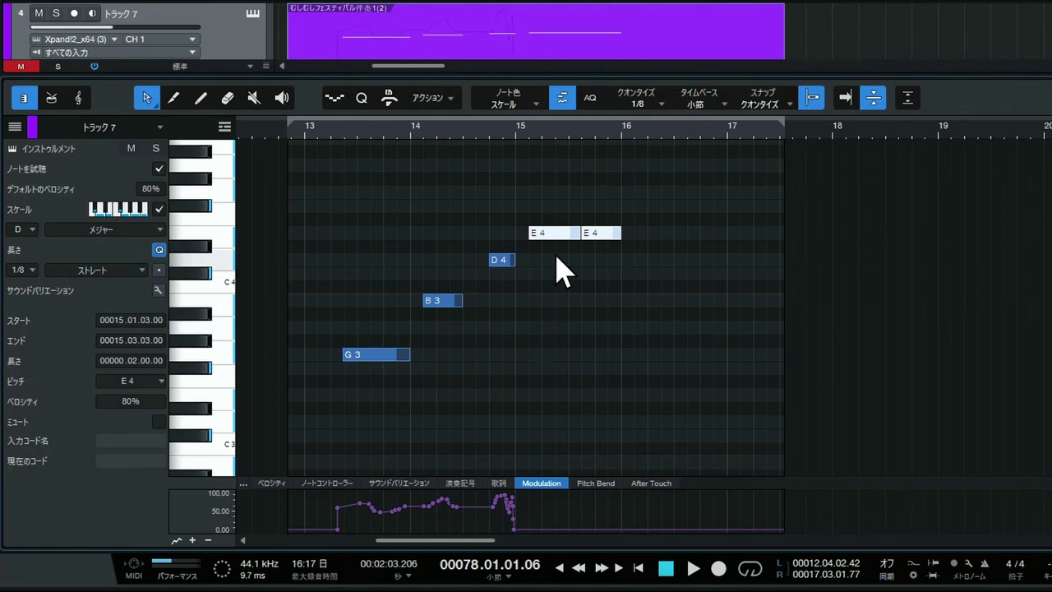
Step: Draw a wavy Modulation curve beneath the two E4 notes, from about bar 15 to just past bar 16
click(557, 530)
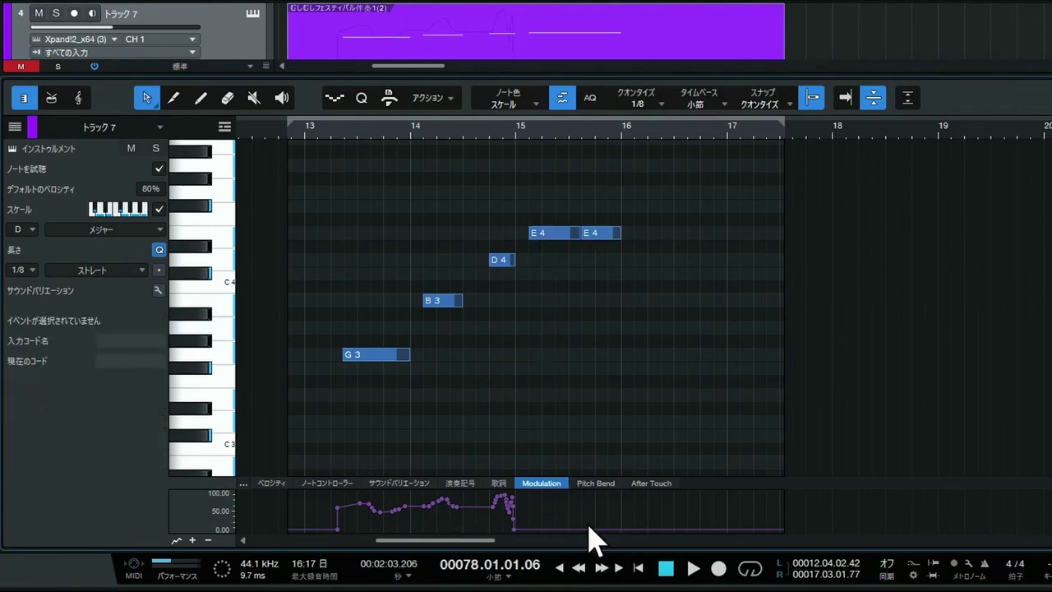
click(201, 97)
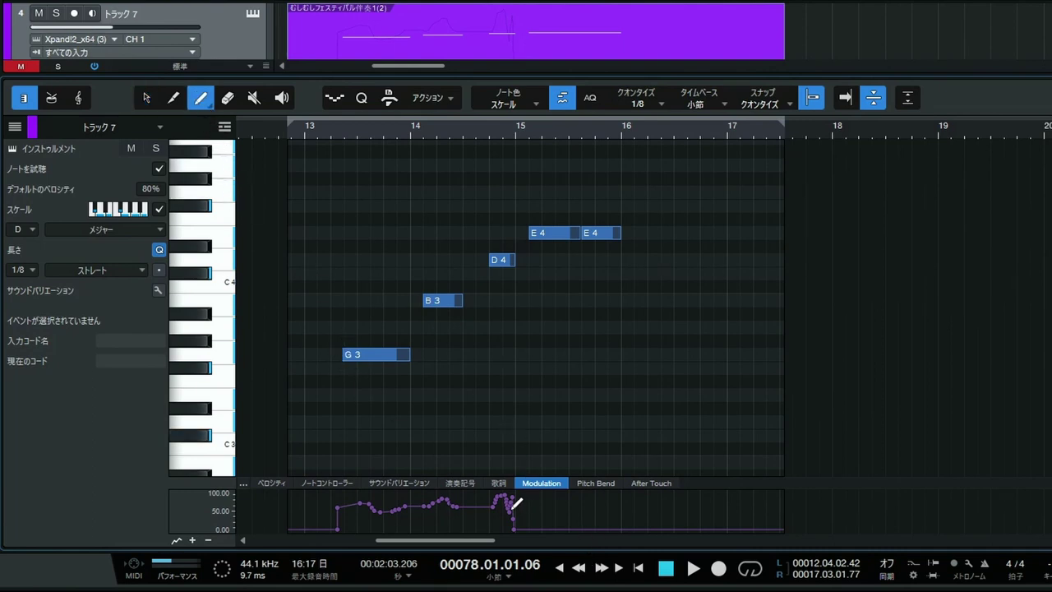
mouse_move(513, 507)
mouse_down()
mouse_move(596, 495)
mouse_move(634, 510)
mouse_up()
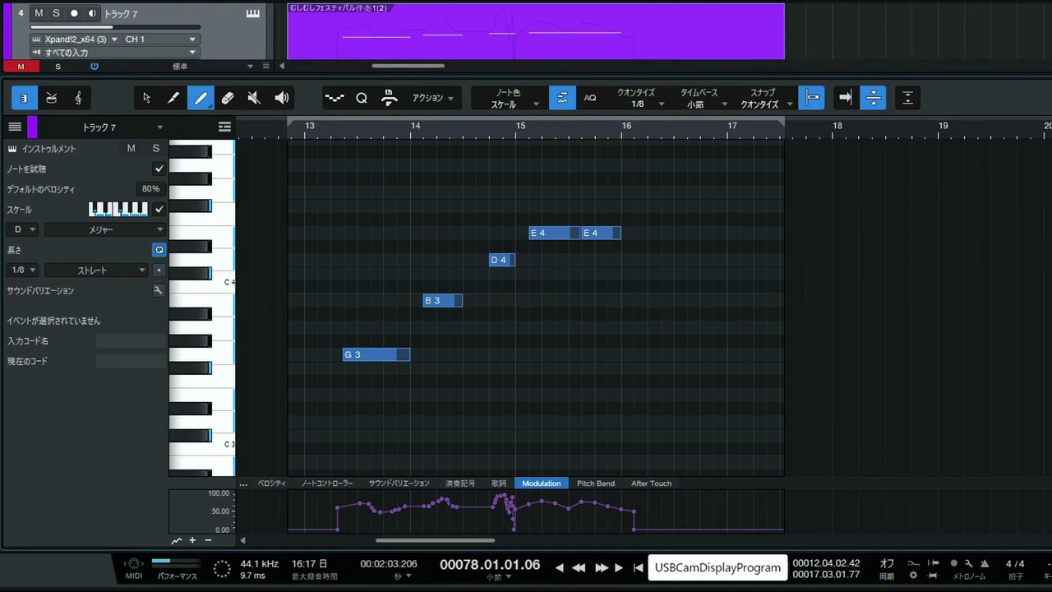
Step: With automation following the notes, stretch all notes proportionally to 17.02.01.00, and compress them to end just before bar 15
click(563, 105)
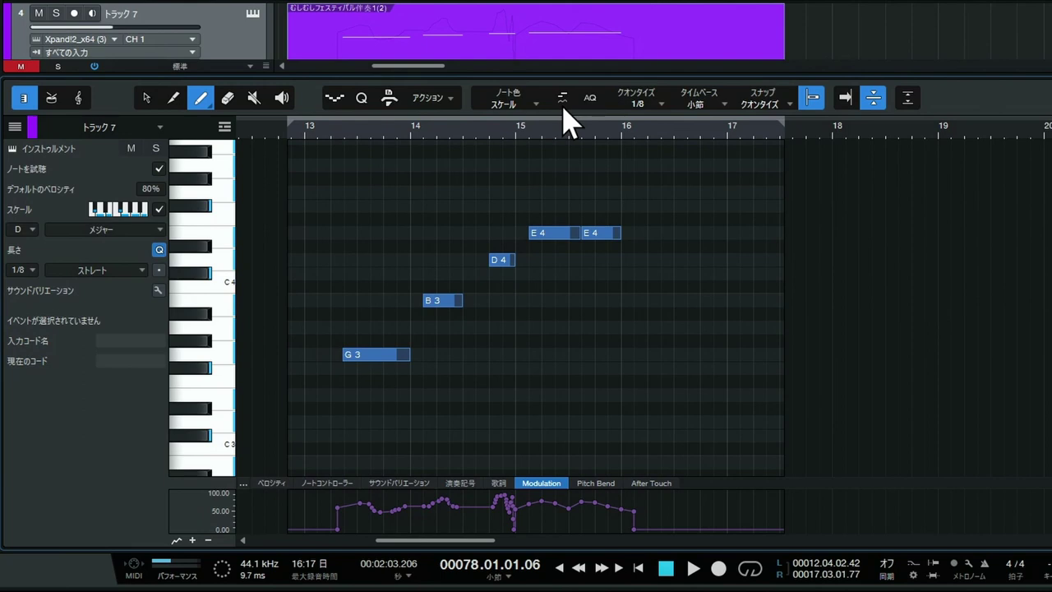
click(566, 120)
click(148, 98)
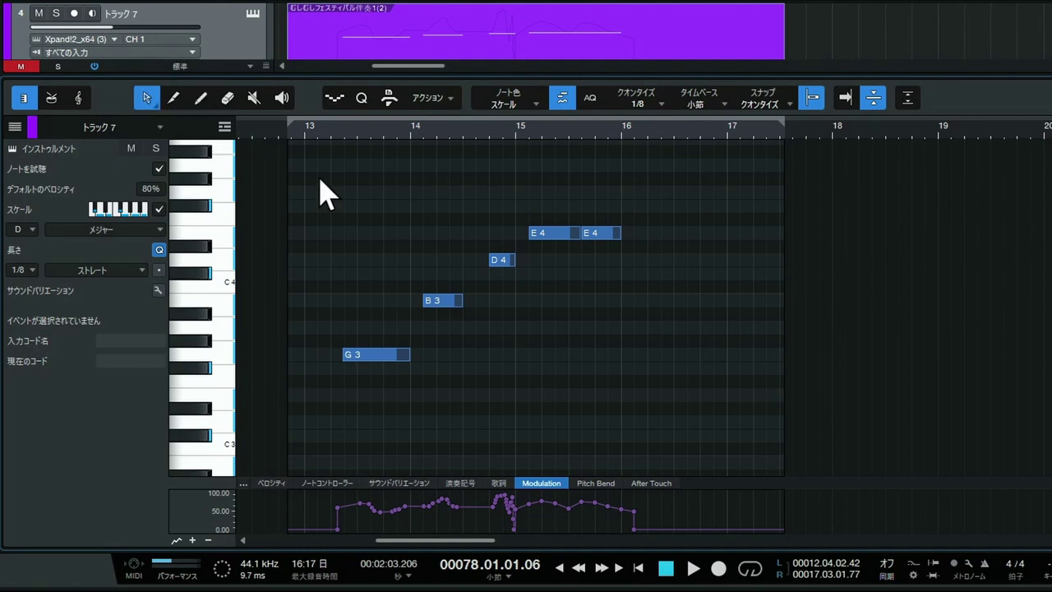
drag(662, 189, 320, 424)
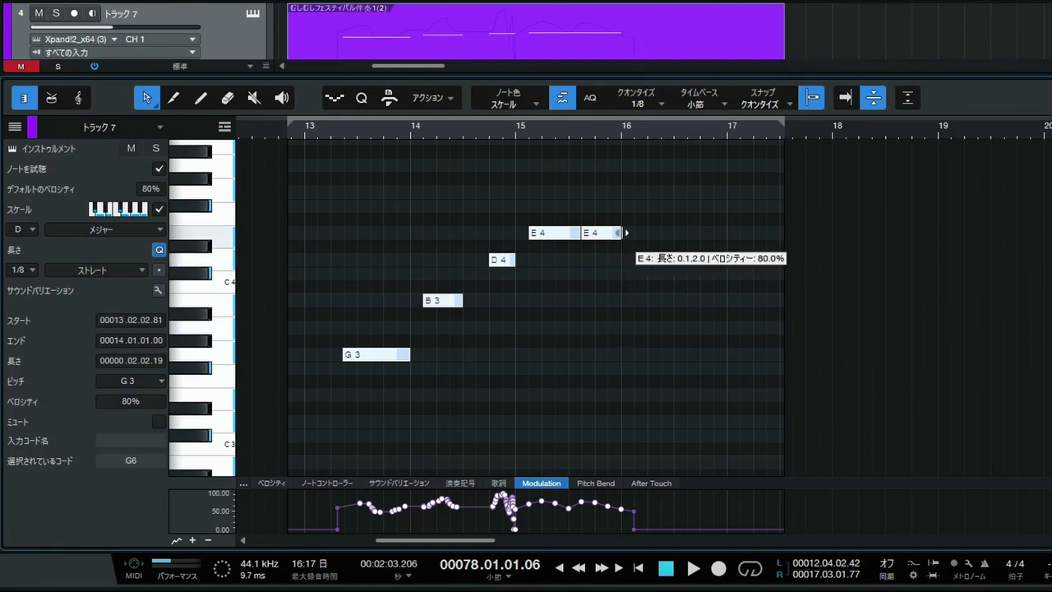
drag(626, 233, 753, 232)
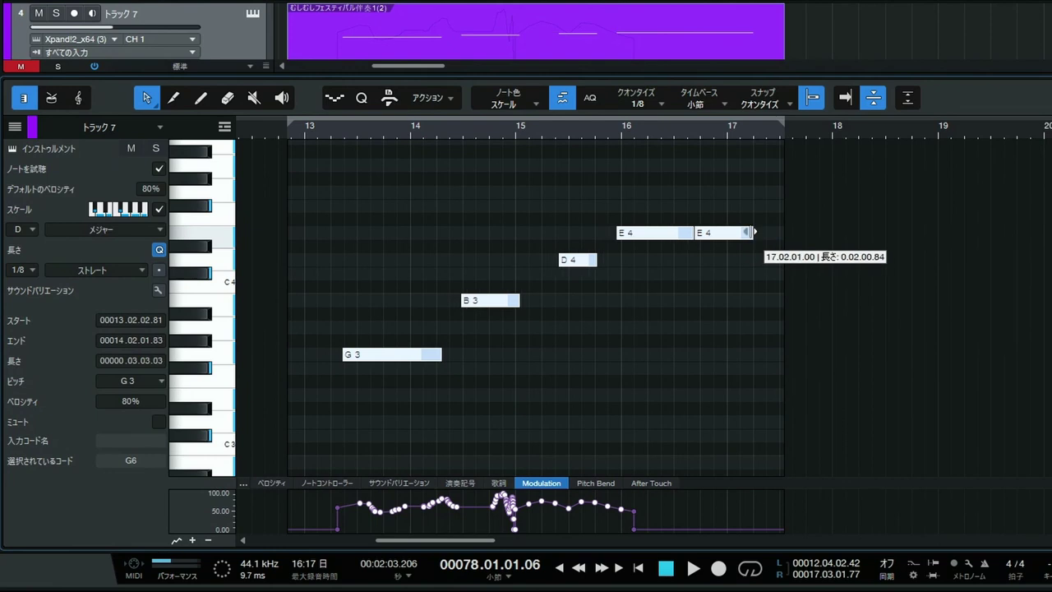
drag(753, 233, 753, 232)
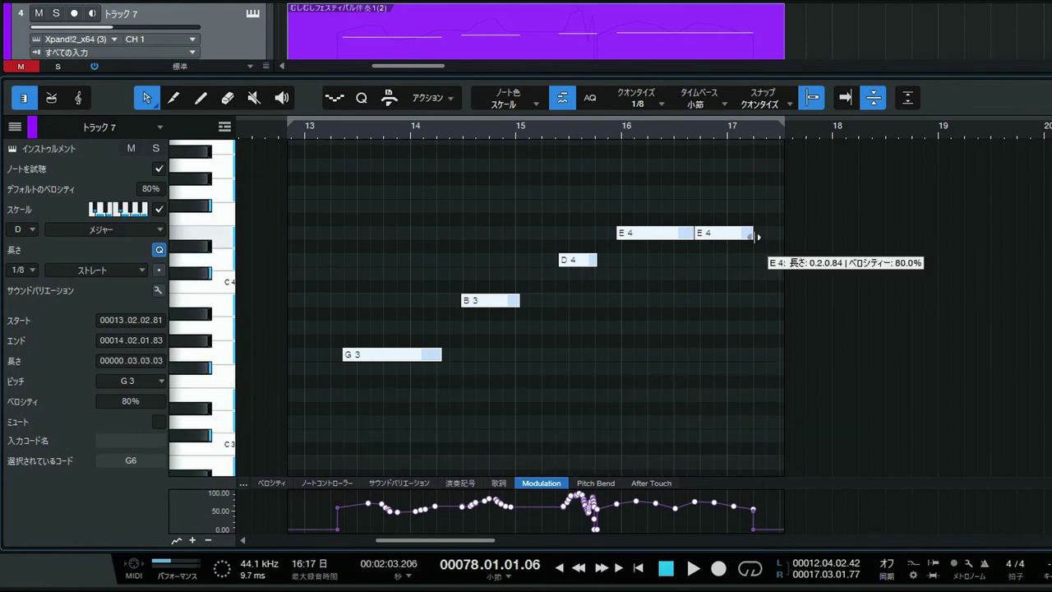
drag(758, 236, 502, 312)
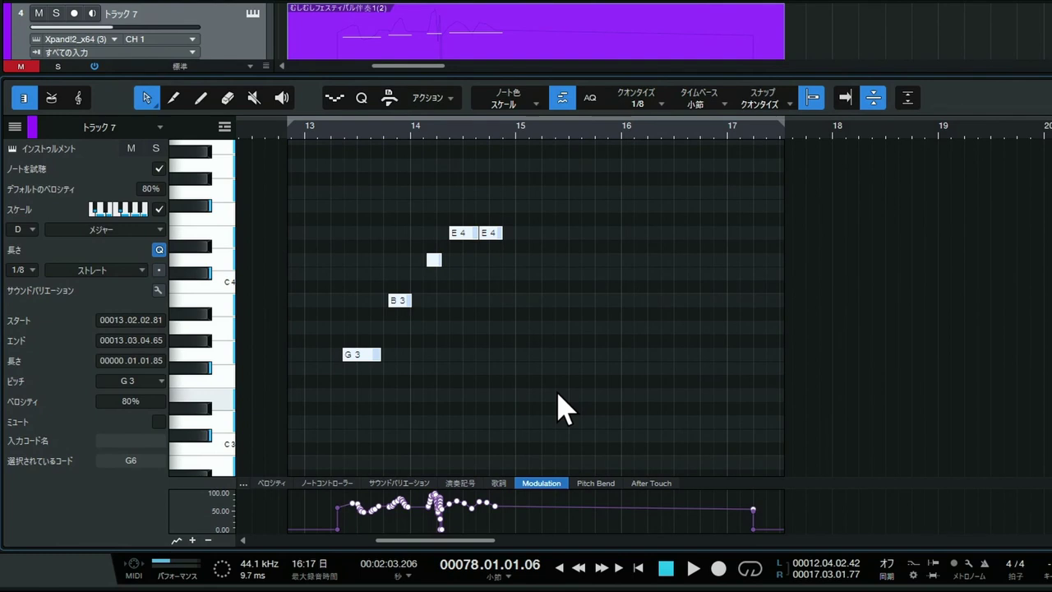
Step: Open the mixer's channel component options, hide the input controls on the channels, and show them again
key(F3)
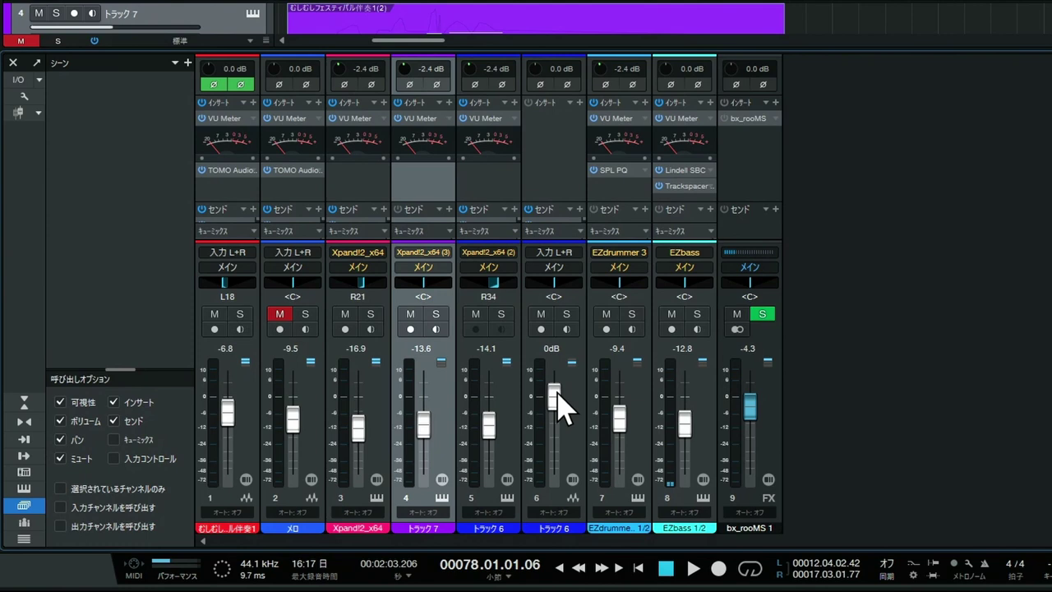
click(24, 95)
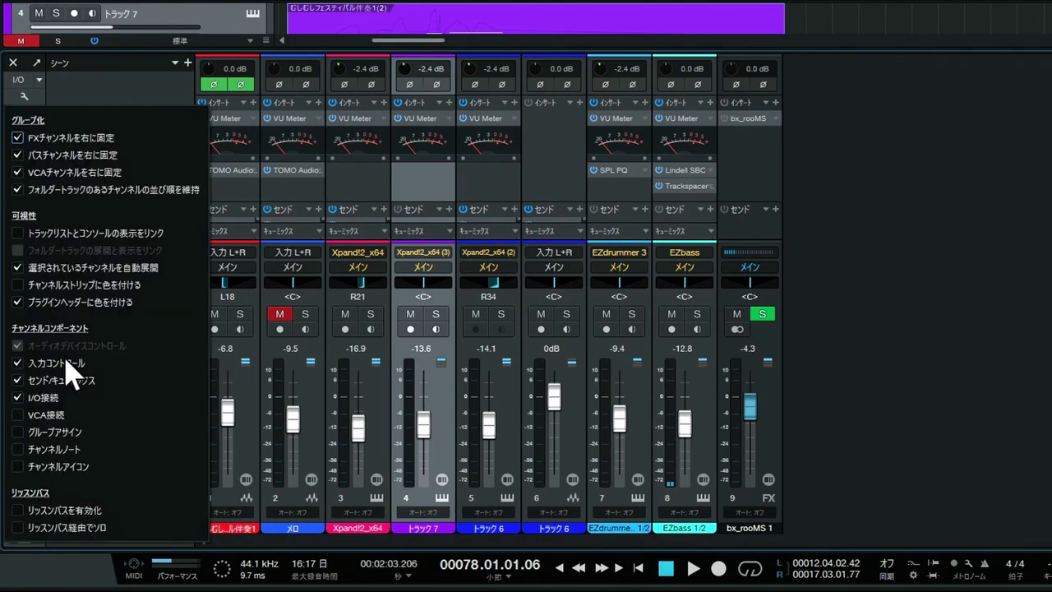
click(66, 364)
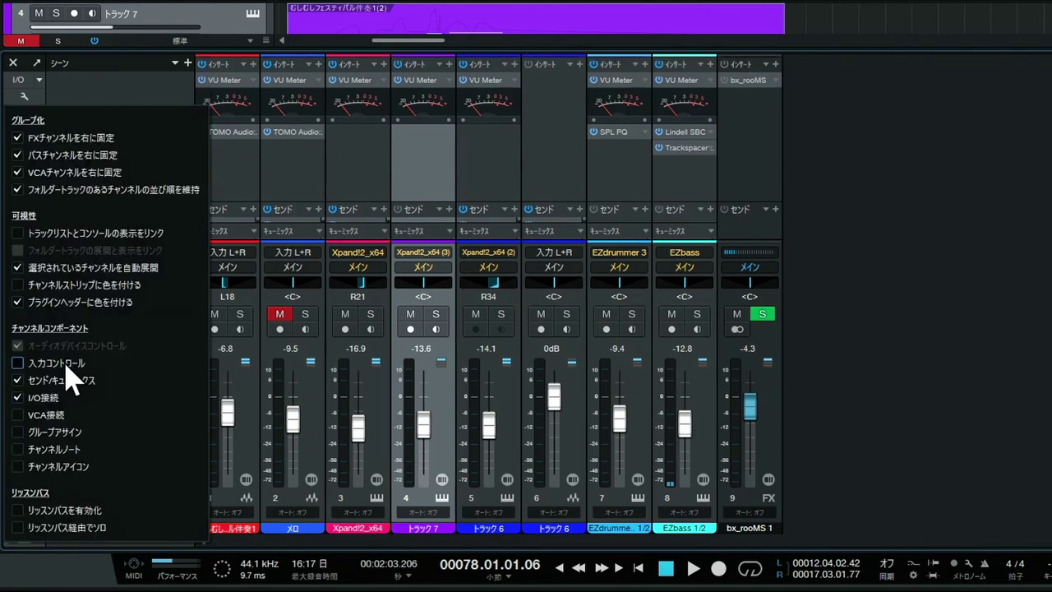
click(66, 365)
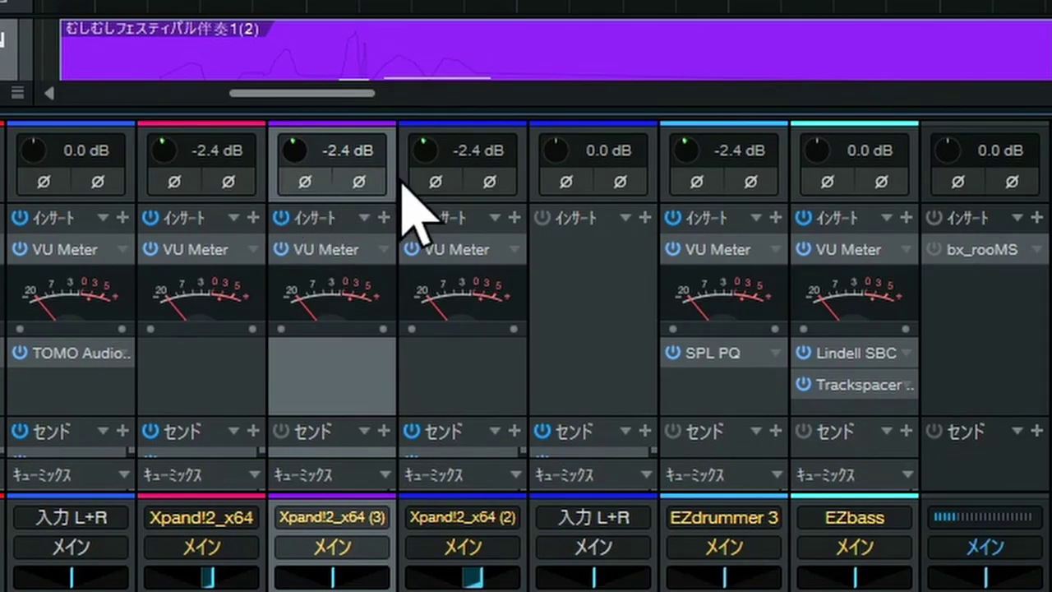
Step: Toggle polarity inversion on トラック 7 for both sides, the left only and the right only, restoring it each time, and close the mixer
click(310, 186)
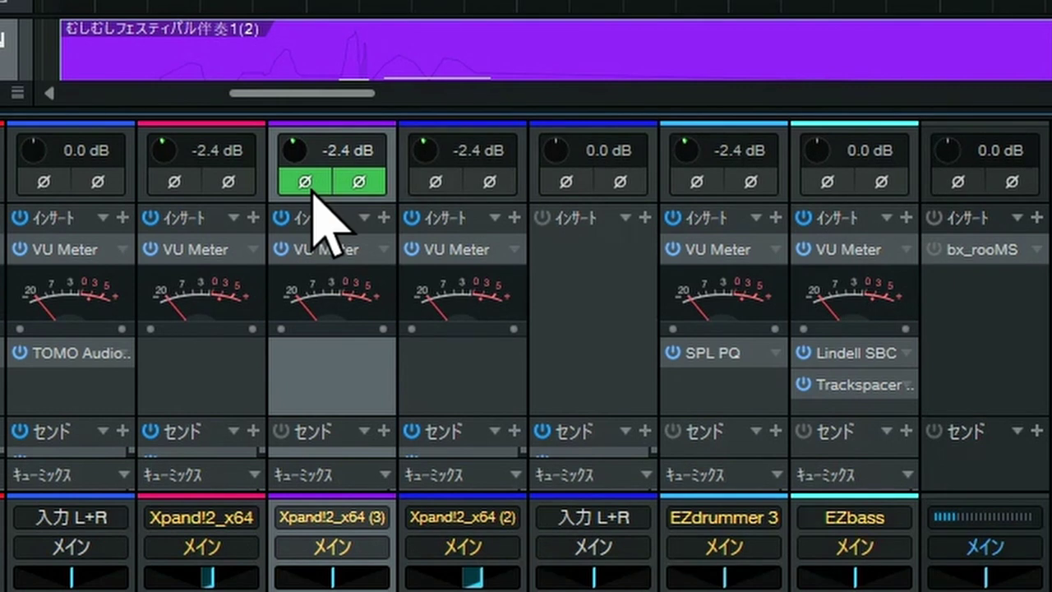
click(312, 191)
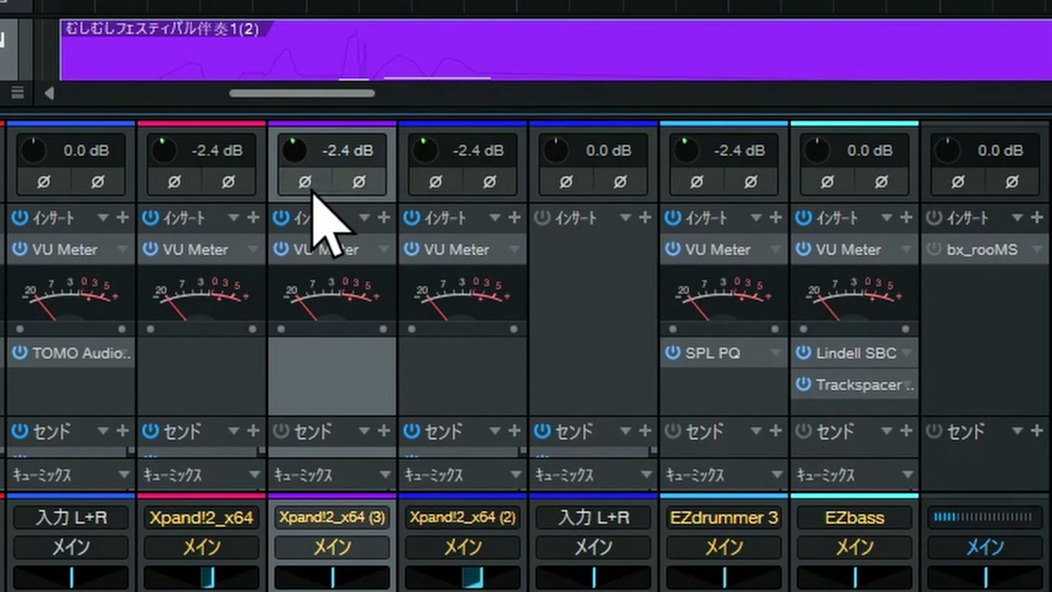
click(312, 188)
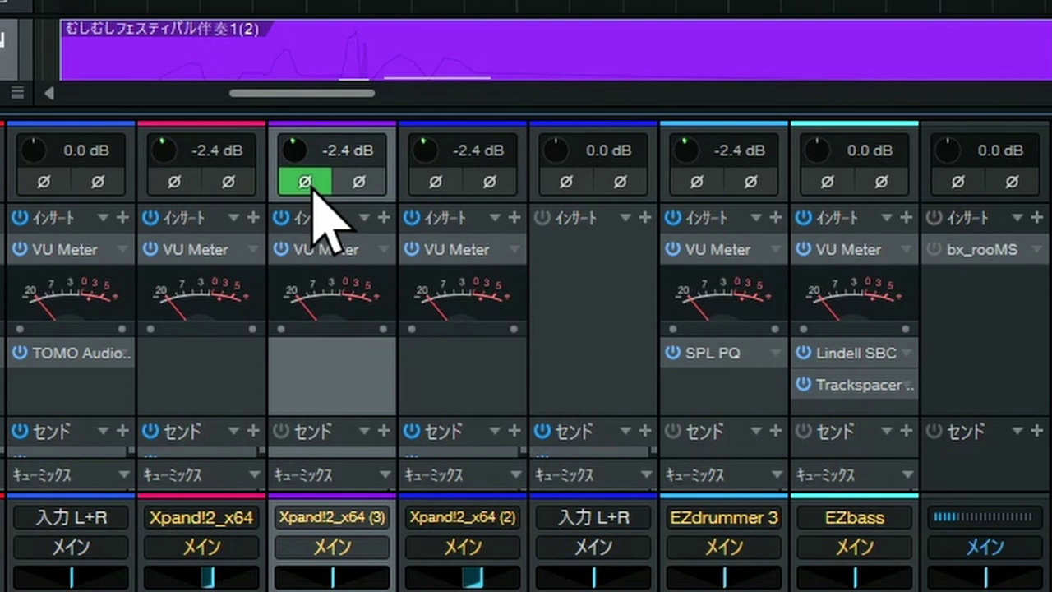
click(312, 184)
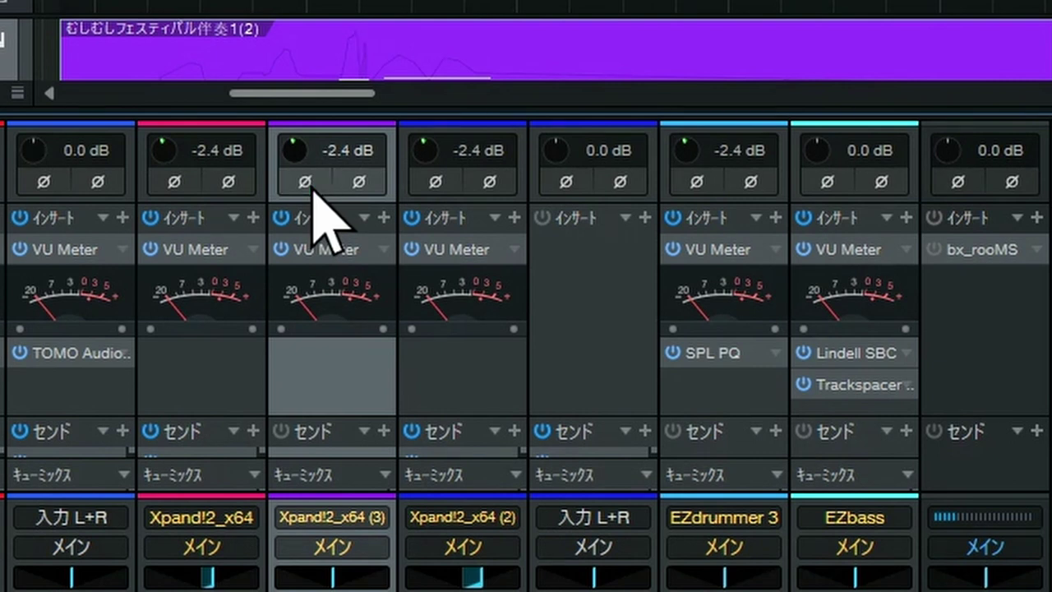
click(361, 183)
click(361, 182)
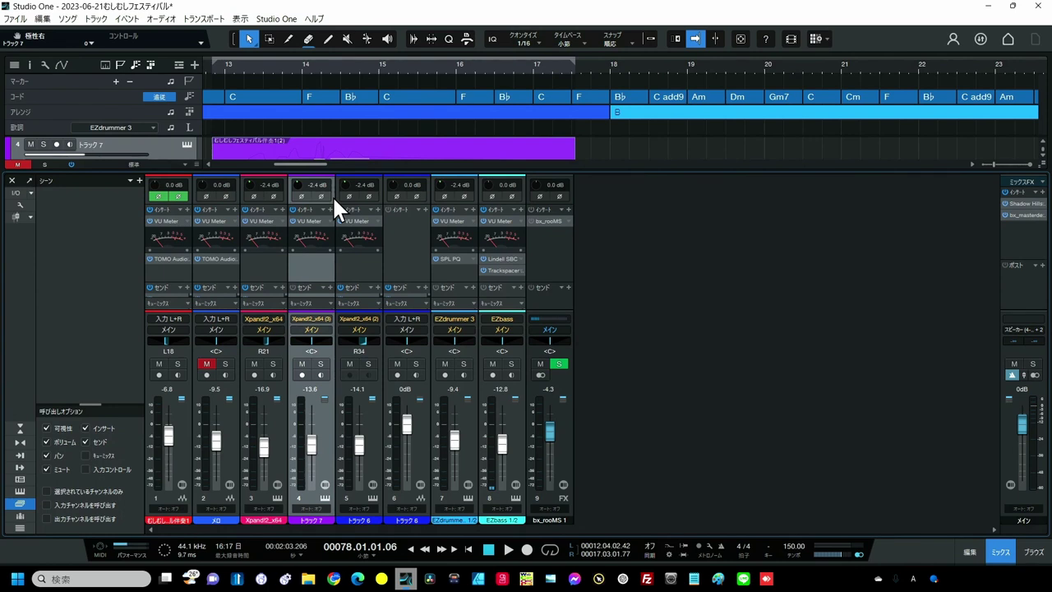
key(F3)
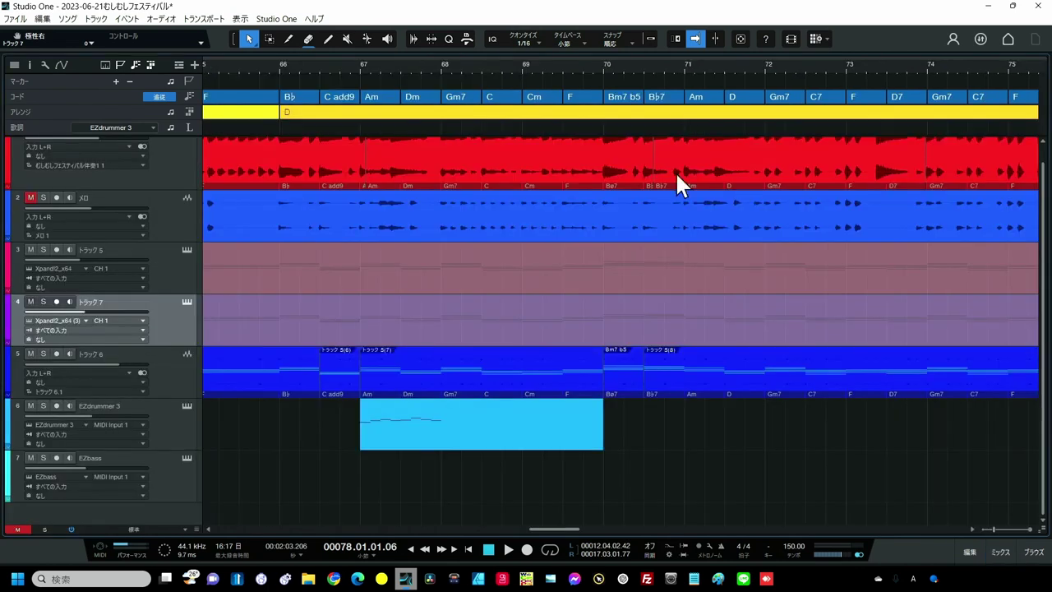
Step: Open the EZdrummer 3 event starting at bar 67 for editing and show its notes as a score
click(422, 427)
double_click(421, 428)
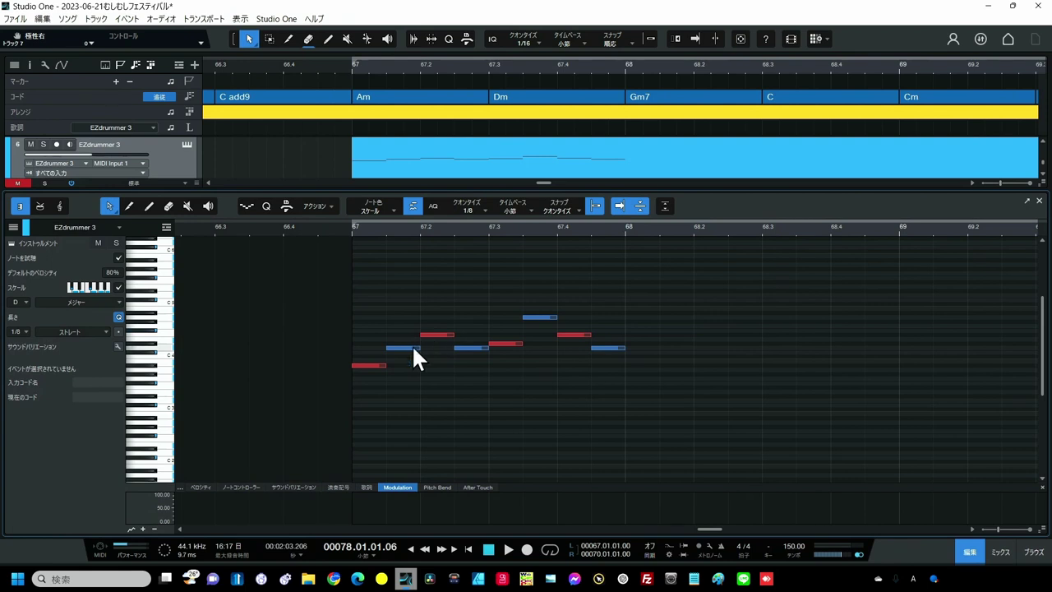
click(58, 206)
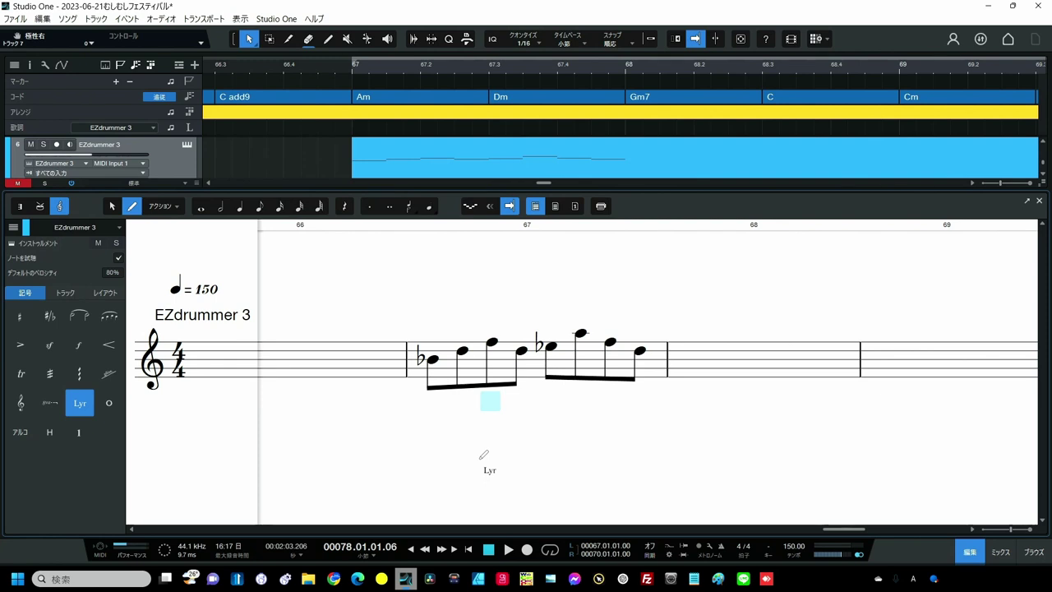
Step: Switch to Notepad and copy the lyric line 貴方が居たから
key(alt+Tab)
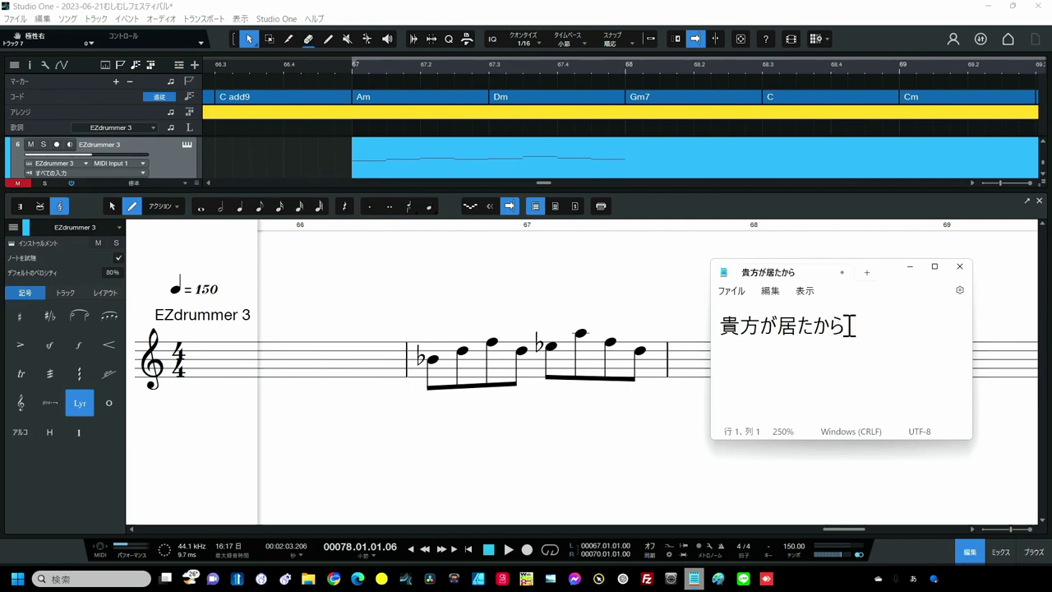
drag(849, 325, 723, 335)
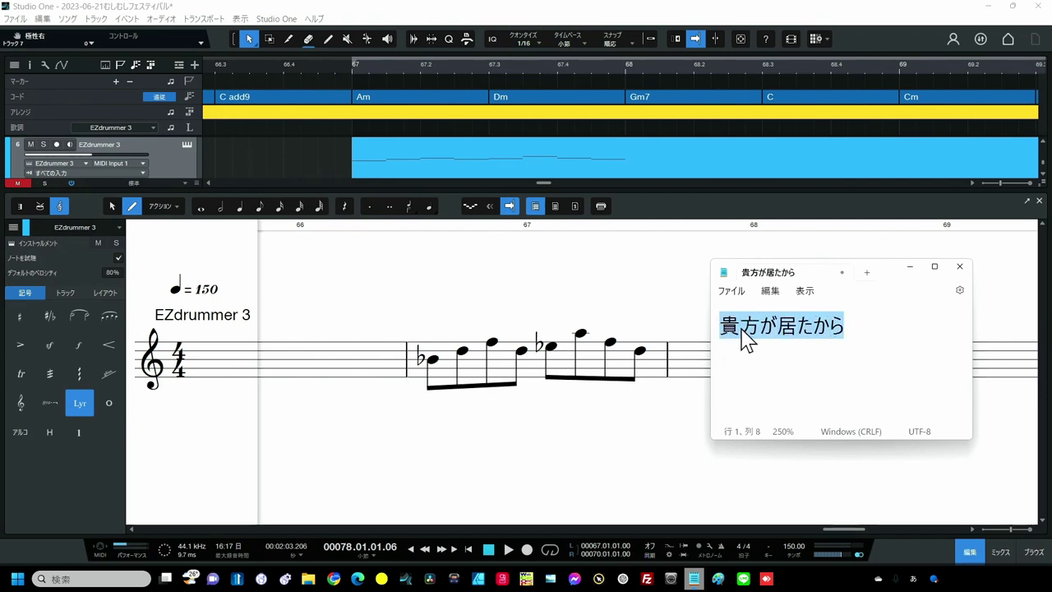
right_click(742, 337)
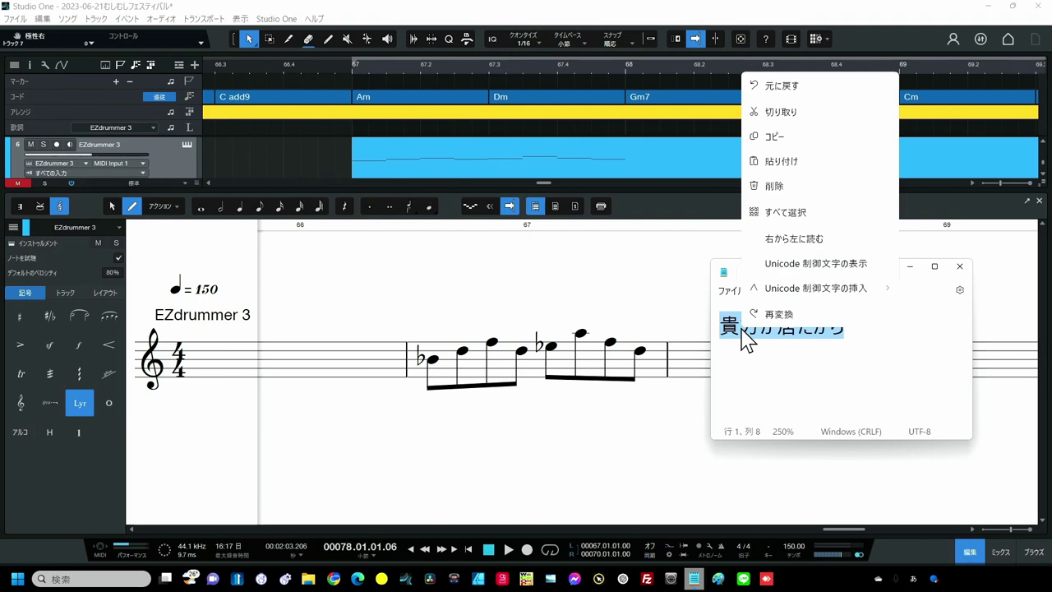
click(794, 136)
Step: Switch to the hiragana conversion site in Chrome, paste the copied lyric line and convert it to hiragana
click(336, 578)
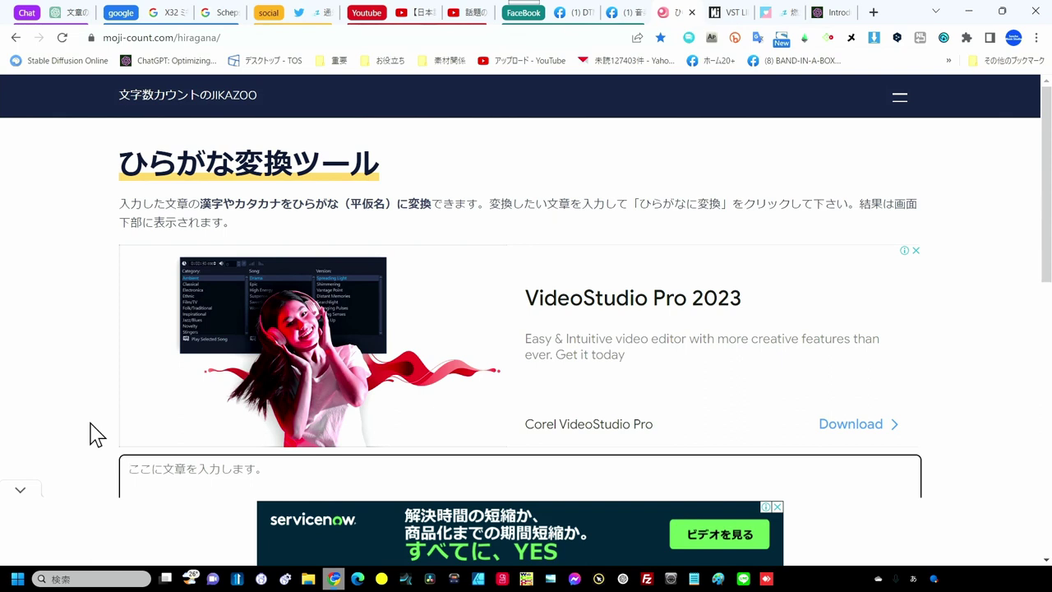
scroll(93, 434, down, 1)
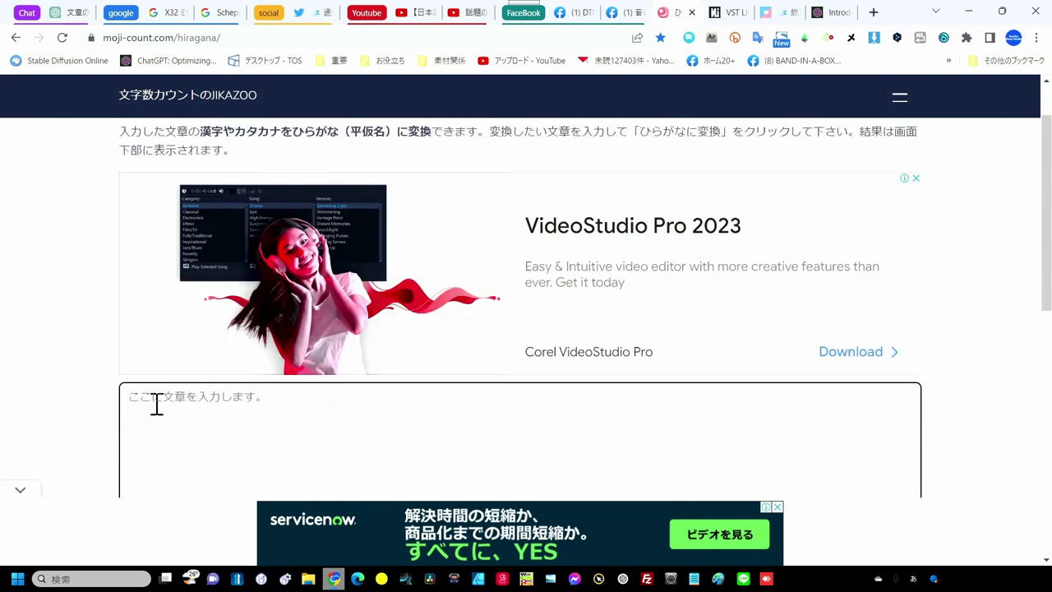
key(ctrl+v)
scroll(226, 424, down, 4)
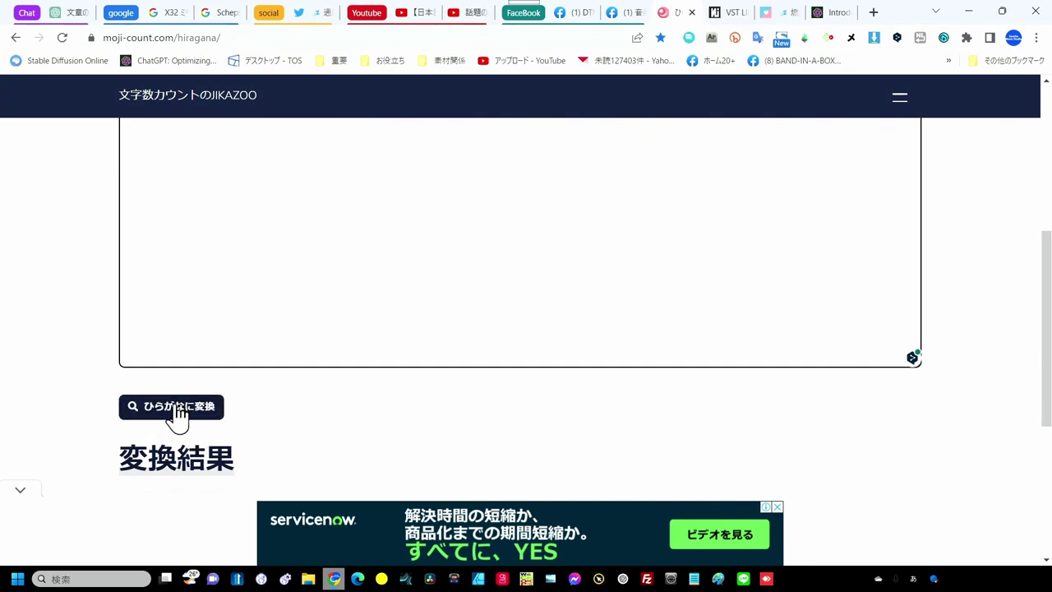
click(178, 413)
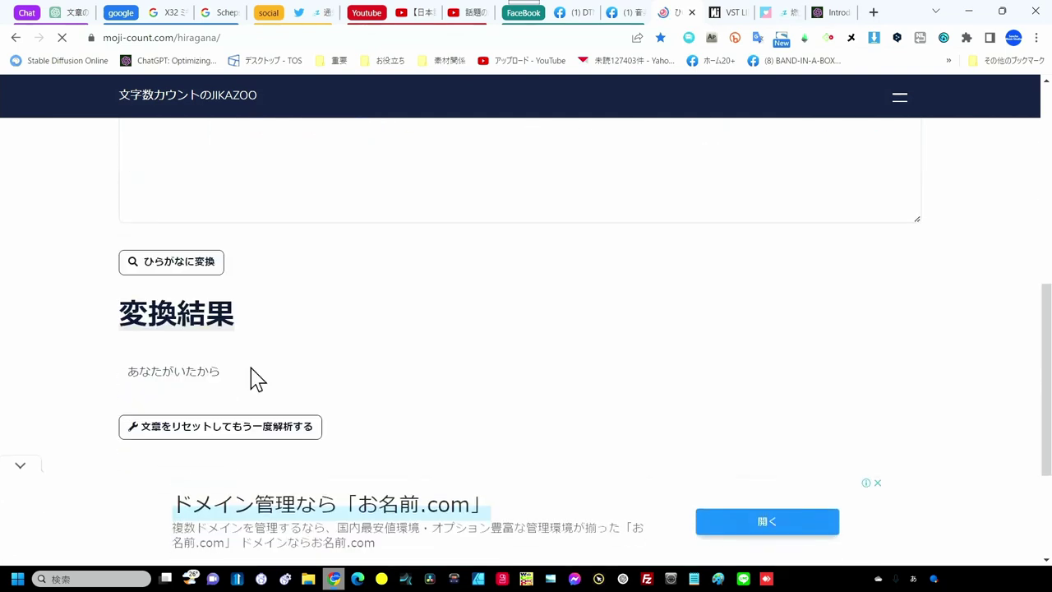
Step: Copy the hiragana lyric line from the conversion result
scroll(254, 378, down, 2)
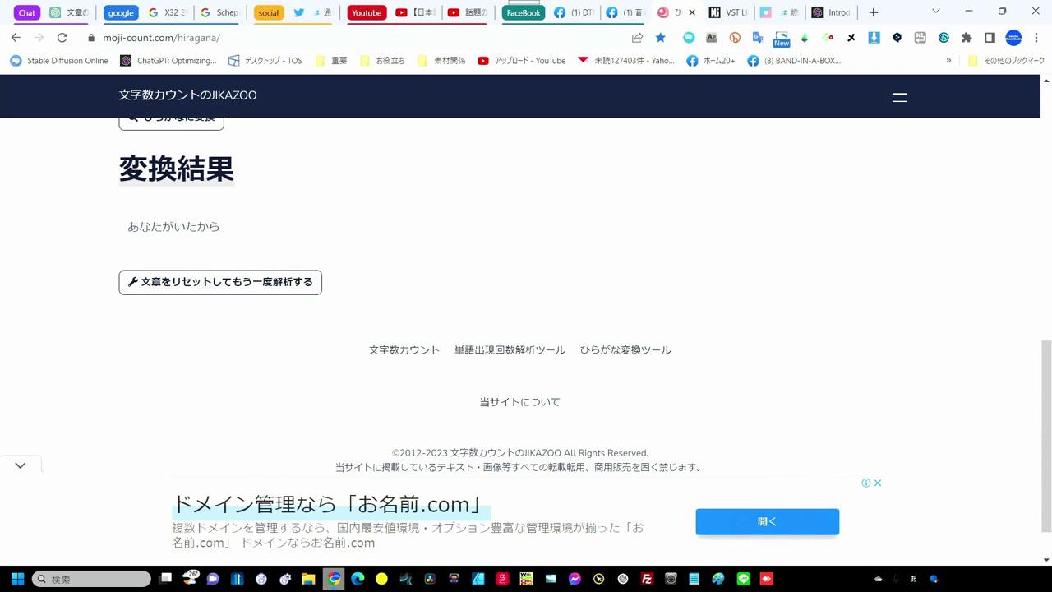
triple_click(146, 220)
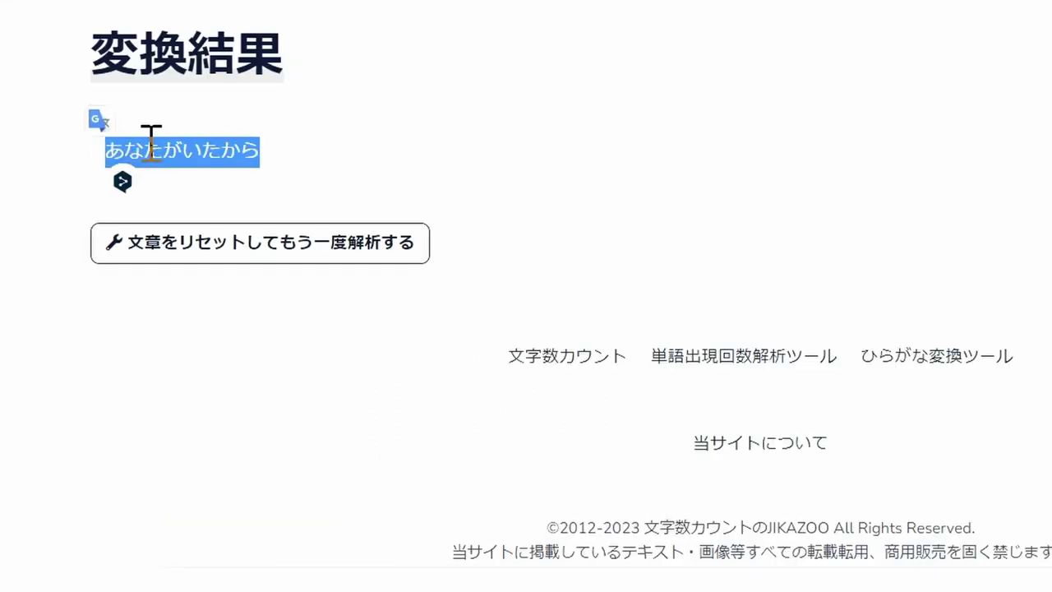
right_click(159, 154)
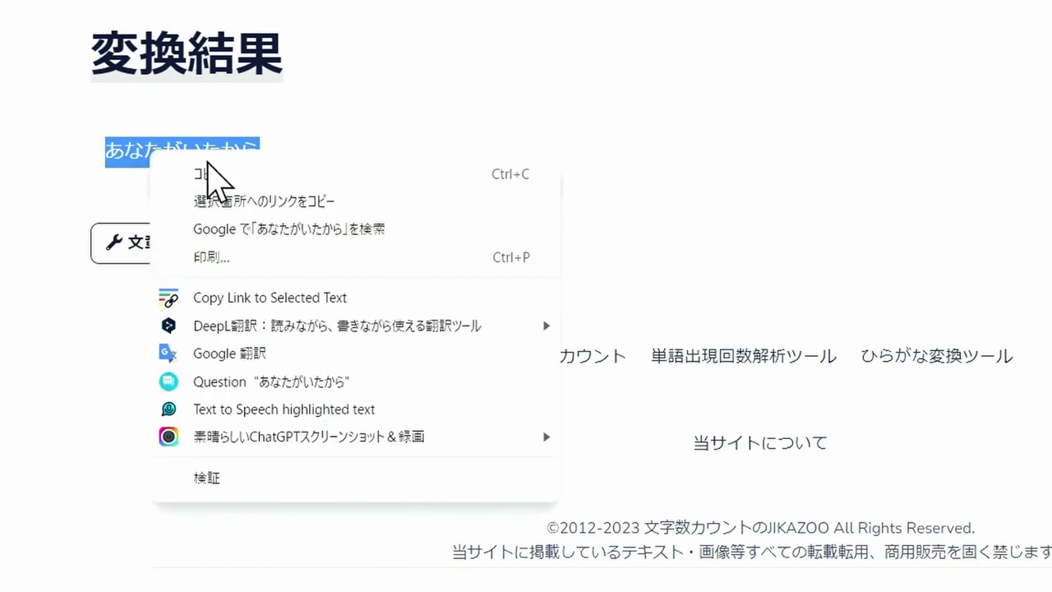
click(206, 171)
Step: Switch to ChatGPT and send 下記のひらがなの 文字間に半角スペースを入れて, with あなたがいたから on the following line
click(82, 14)
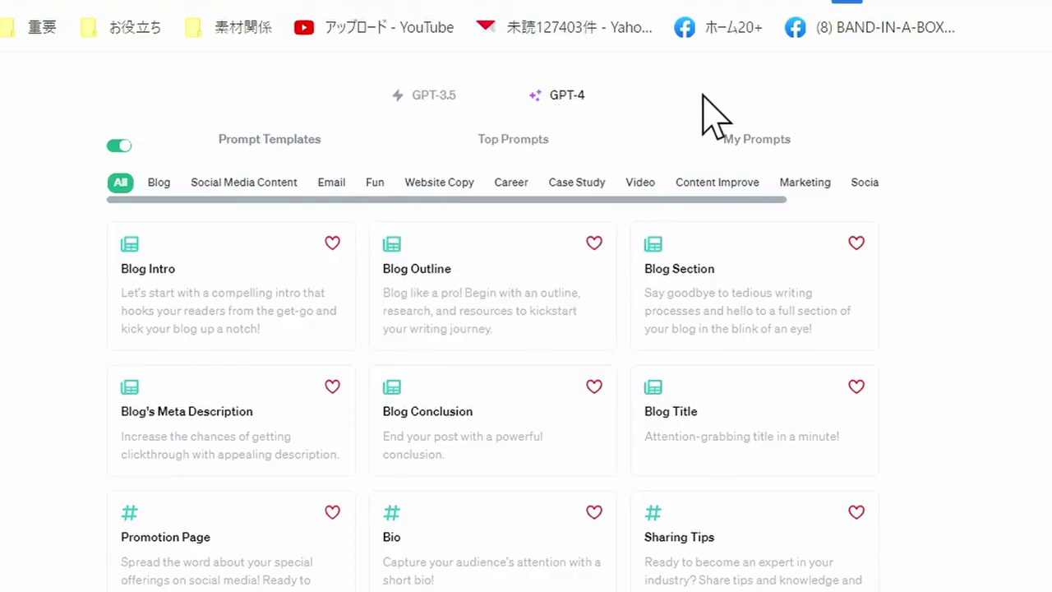
click(237, 488)
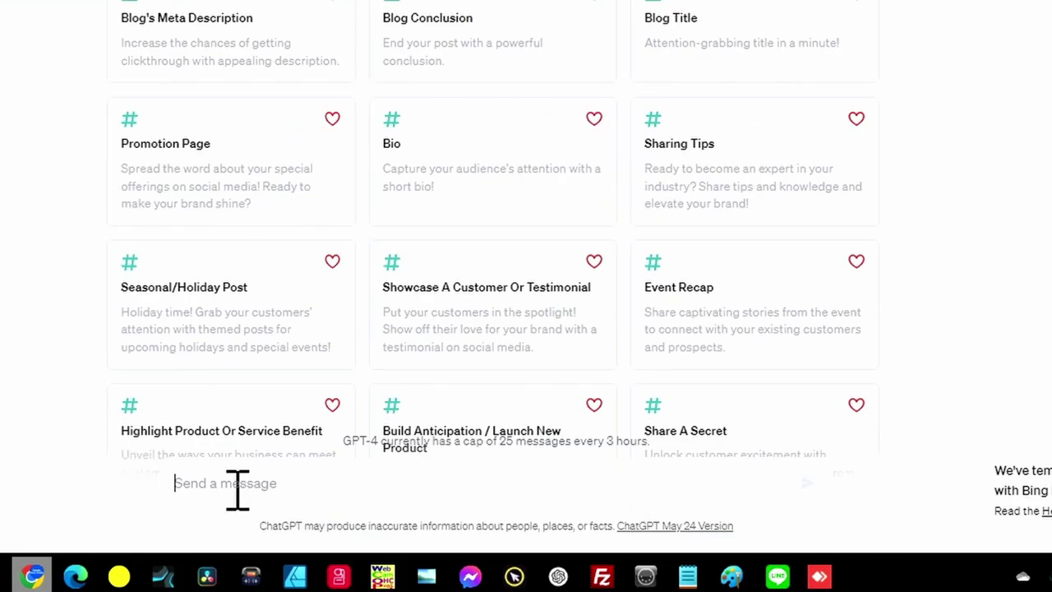
key(ctrl+v)
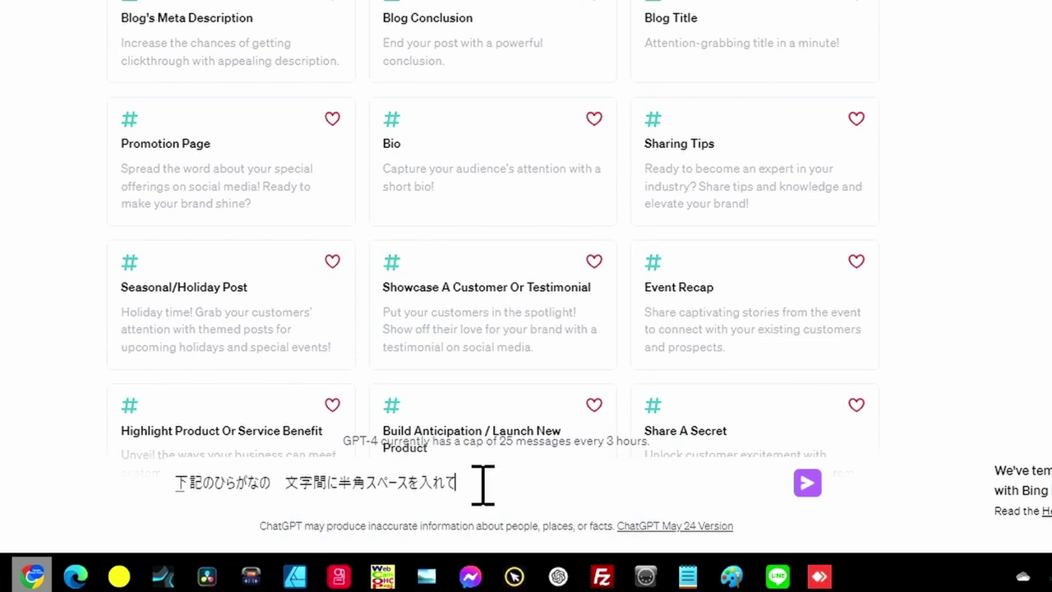
key(shift+Return)
key(ctrl+v)
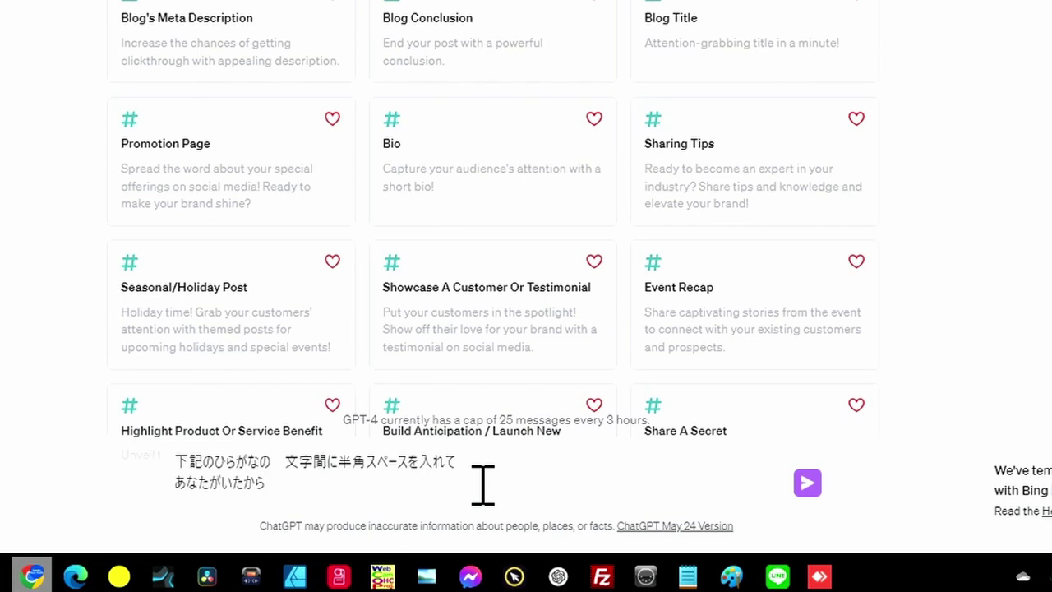
click(808, 485)
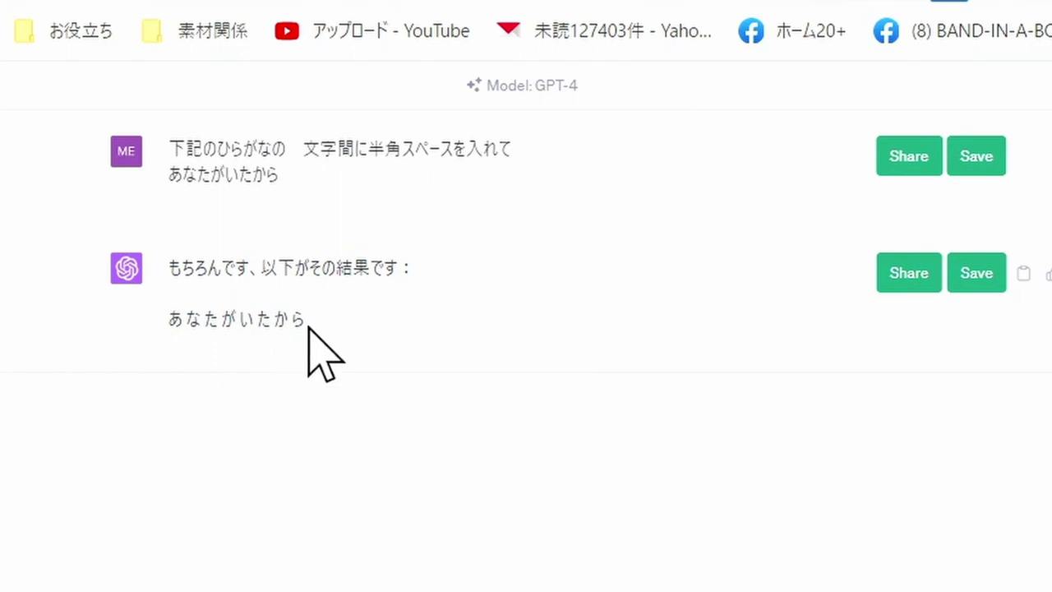
Step: Copy the hiragana line with spaces between the characters from ChatGPT's reply
drag(308, 319, 181, 320)
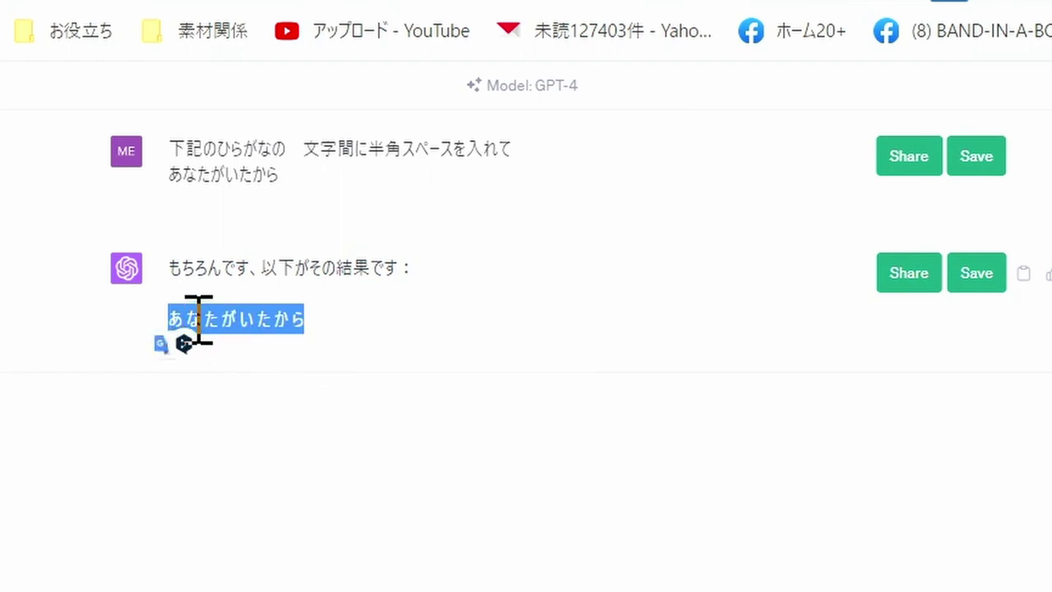
right_click(195, 321)
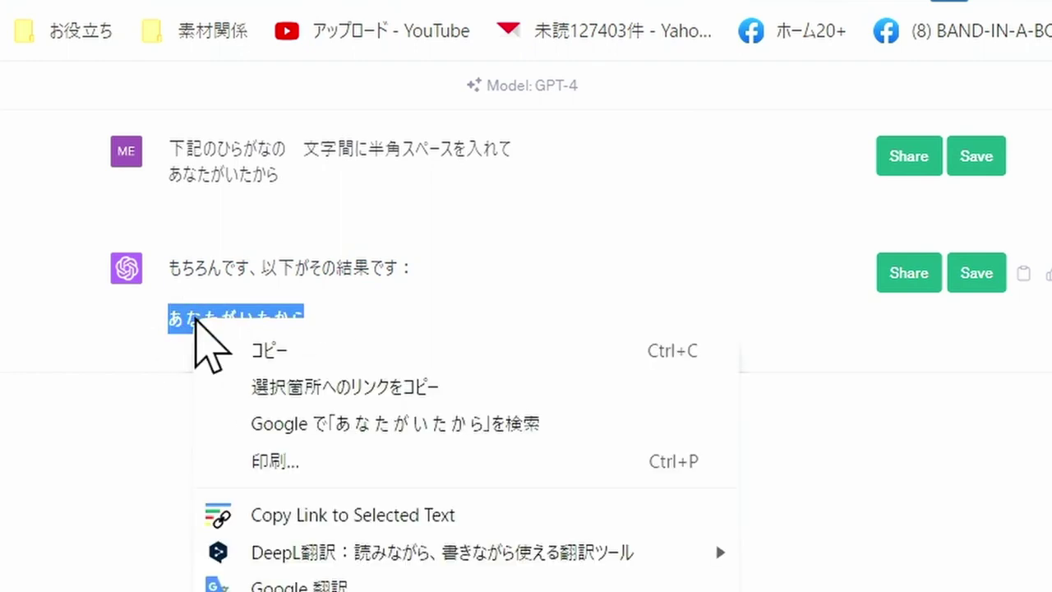
click(256, 349)
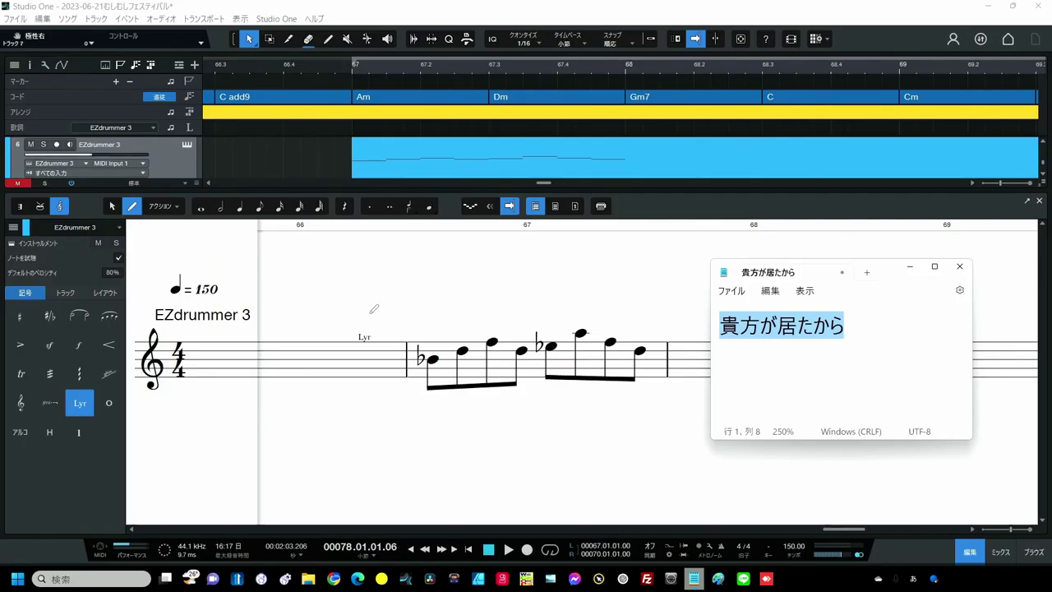
Step: Return to Studio One and paste the spaced lyrics beneath the EZdrummer 3 score, starting at the first note of bar 67
click(426, 374)
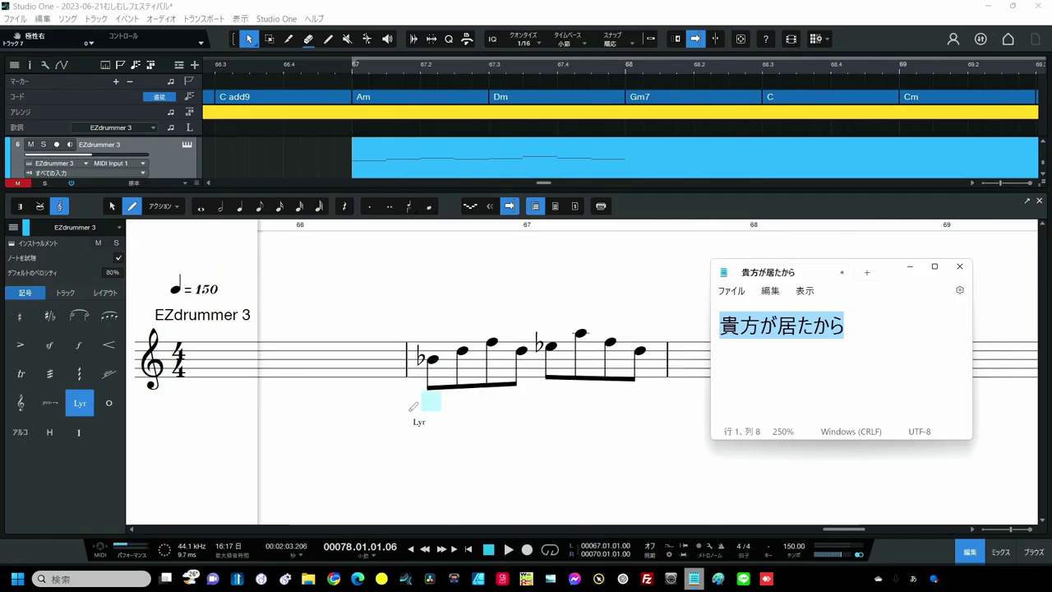
key(Escape)
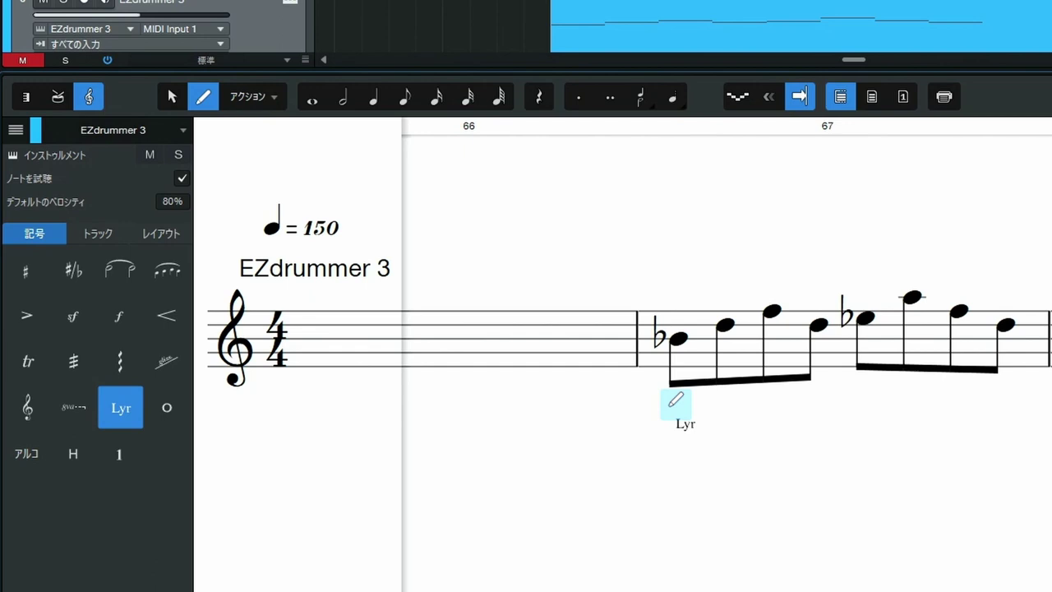
click(675, 400)
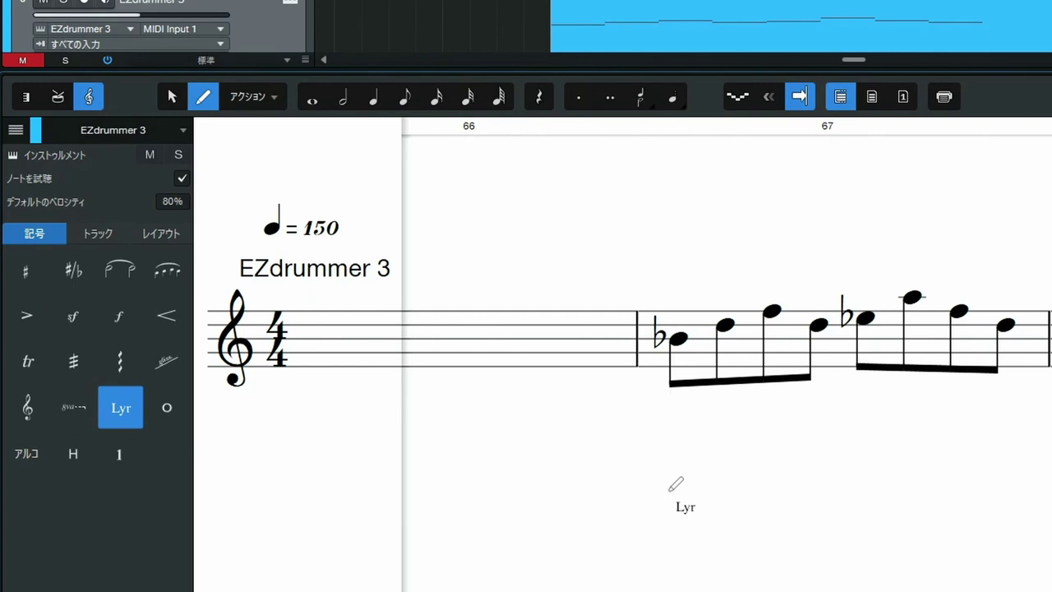
key(ctrl+v)
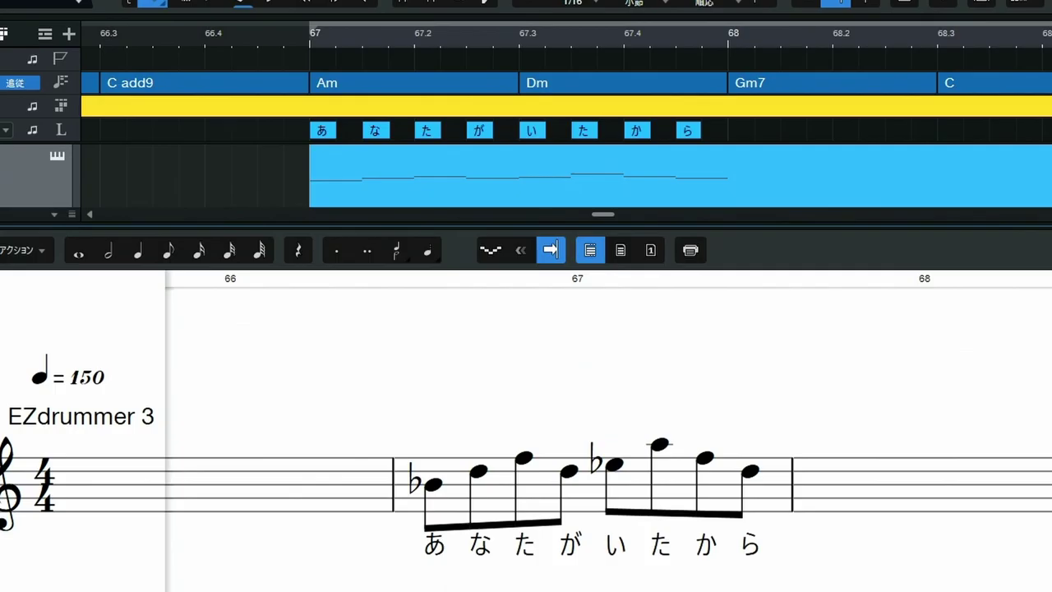
Step: Try deleting the final lyric ら from the lyric track above the arrangement
key(F3)
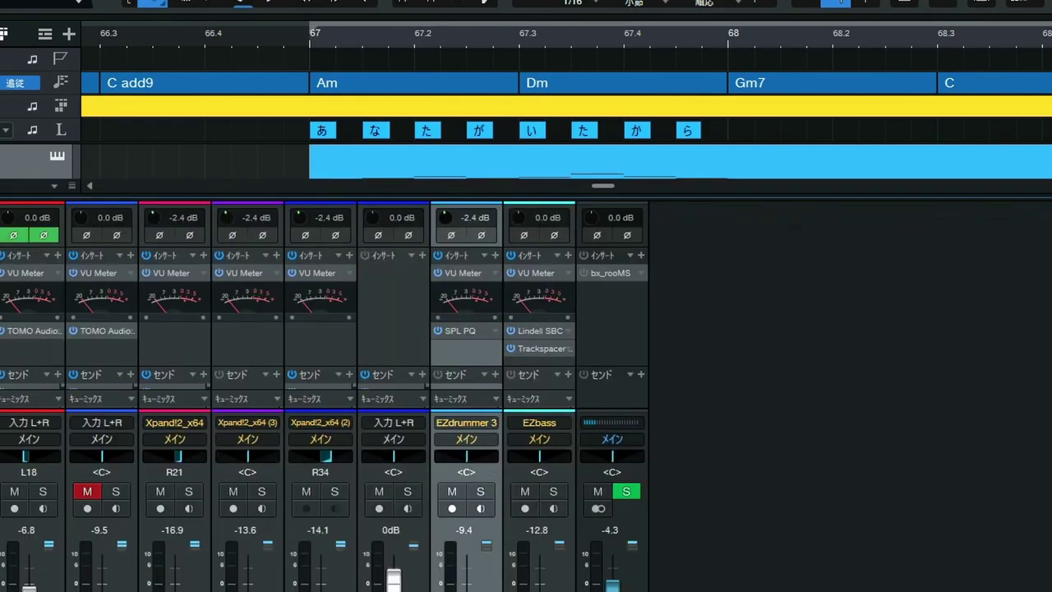
key(F3)
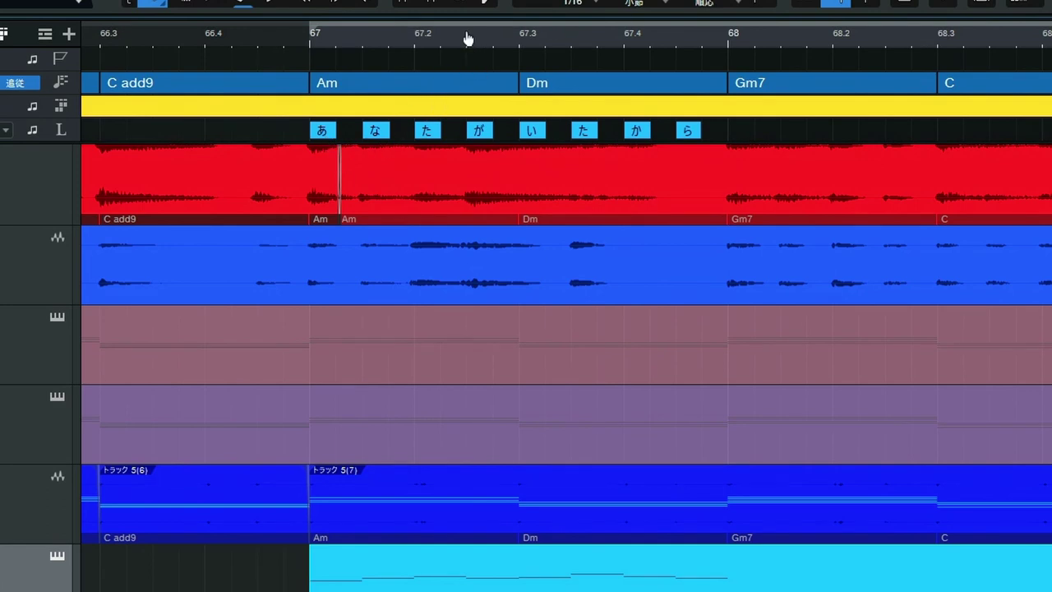
drag(467, 38, 719, 193)
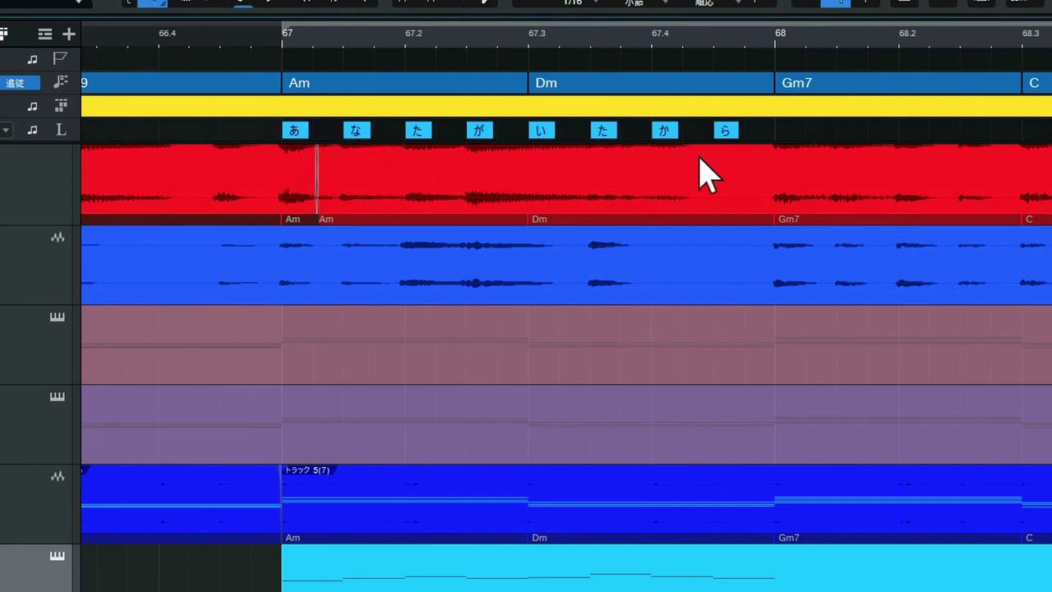
click(364, 136)
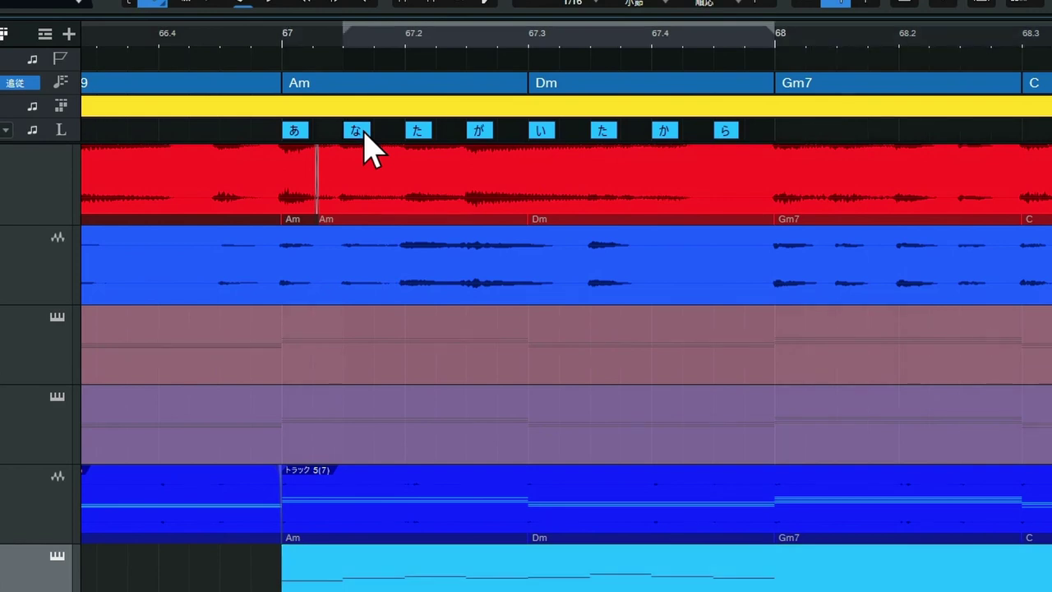
click(703, 160)
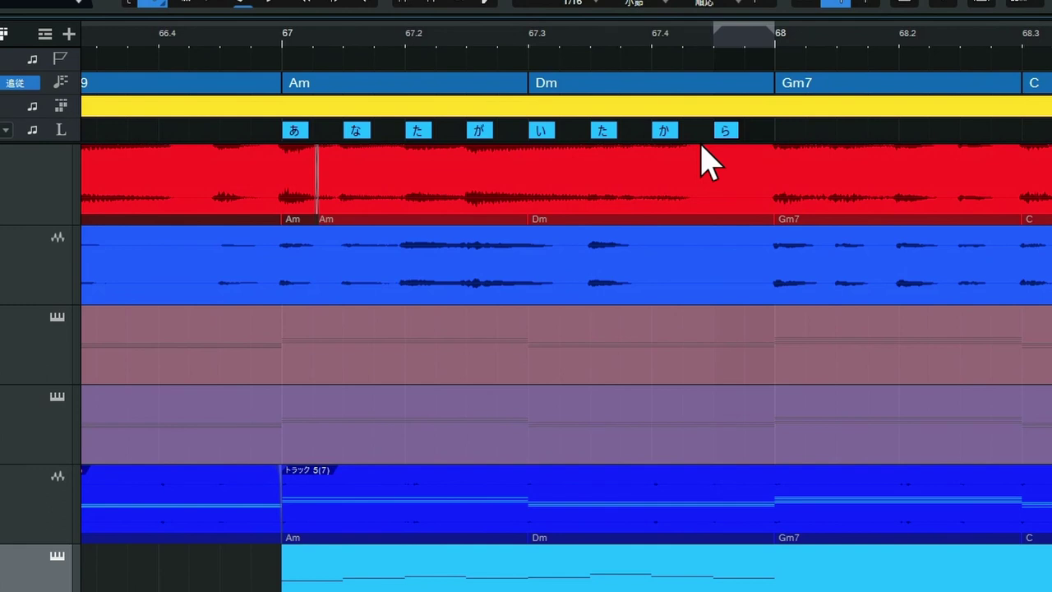
key(BackSpace)
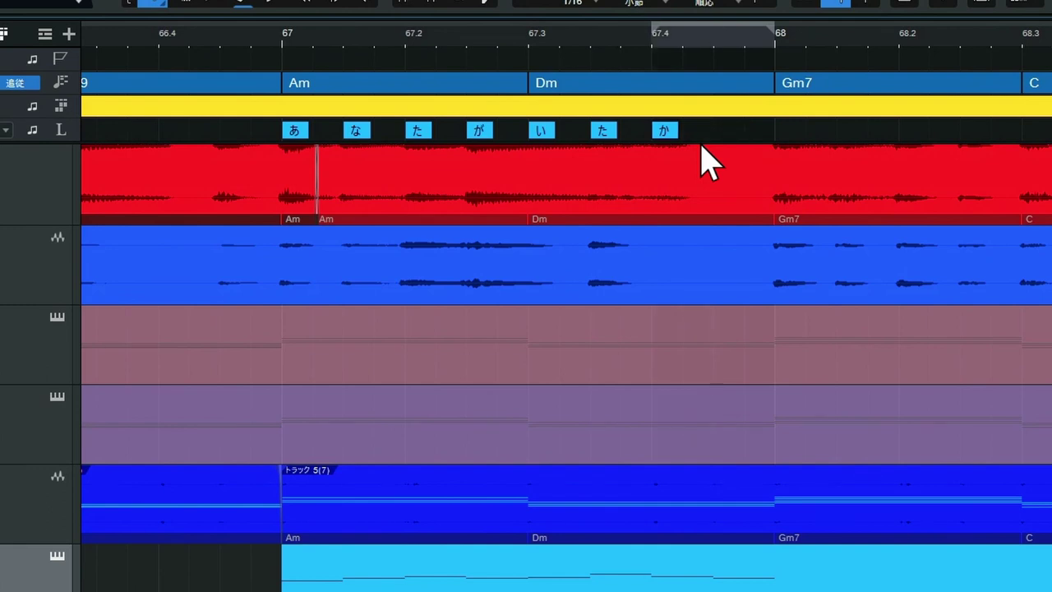
key(ctrl+z)
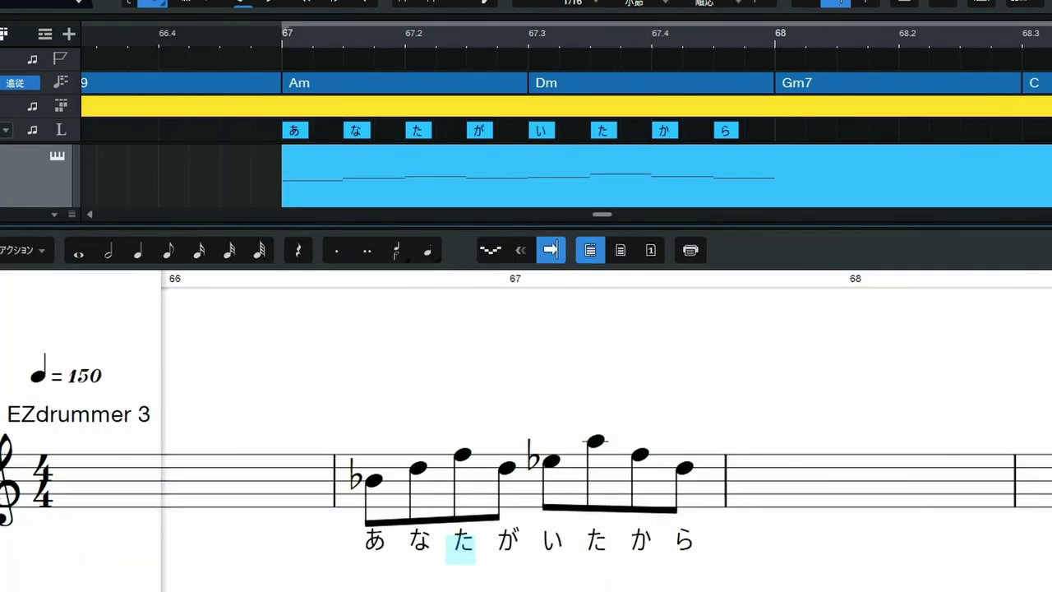
Step: Extend the lyric が under the fourth note of bar 67 to がらん in the score
key(Right)
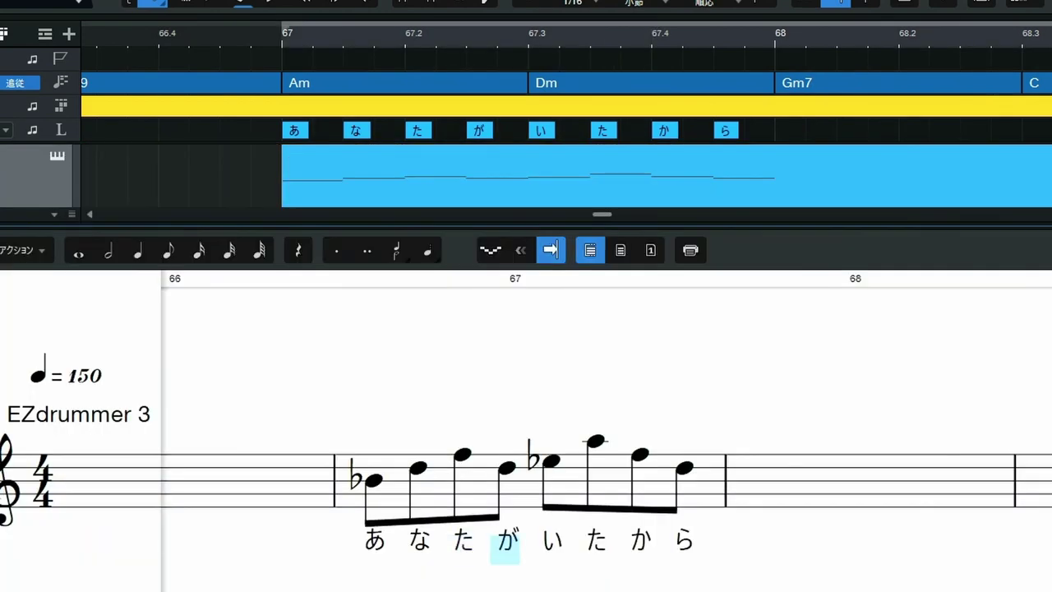
text(らん)
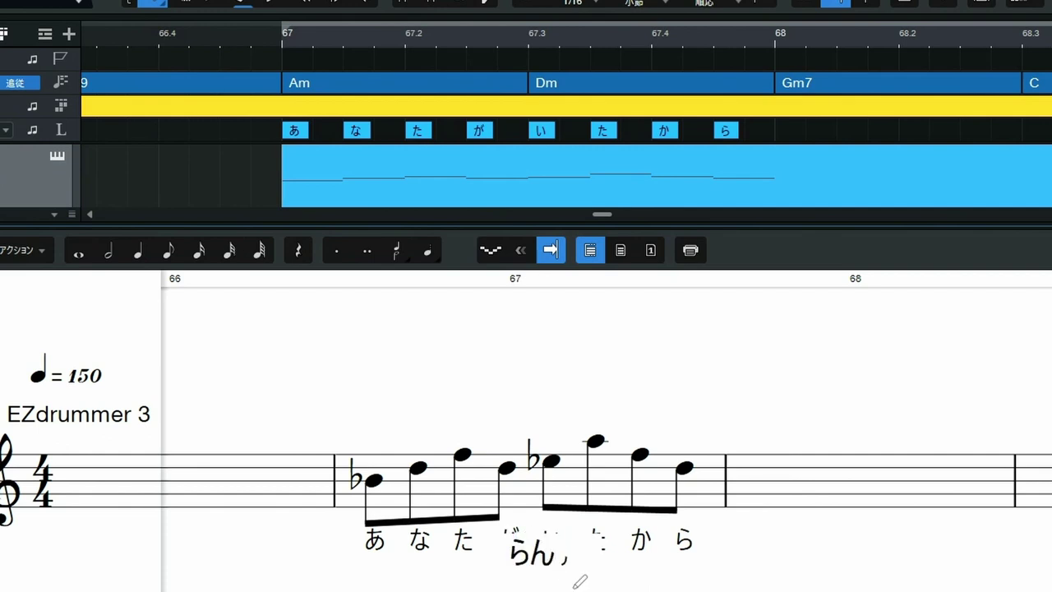
key(Return)
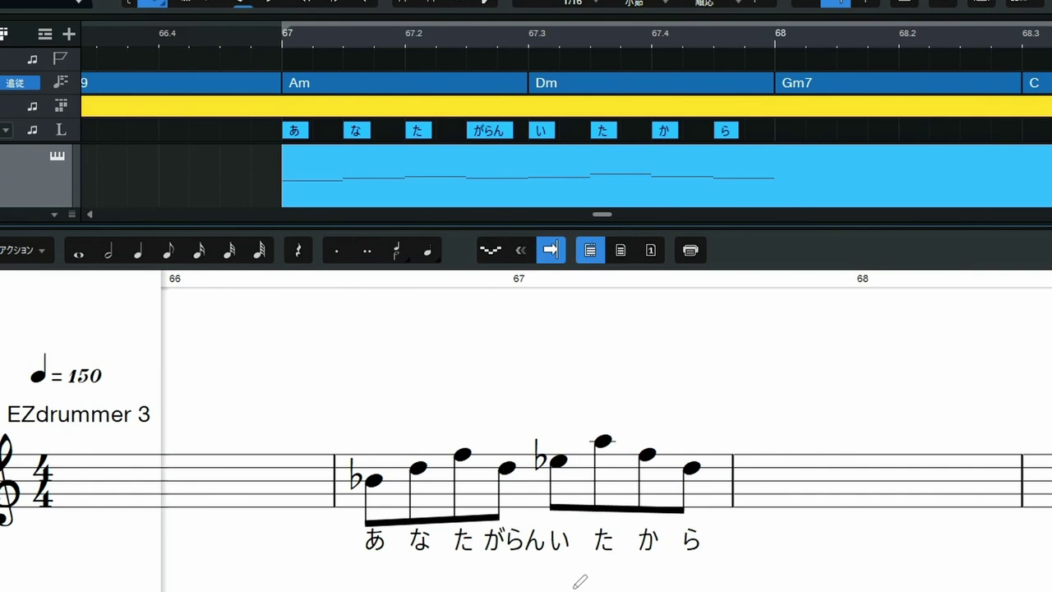
Step: Insert another ら into the fourth note's lyric so that it reads がららん
double_click(523, 558)
click(523, 558)
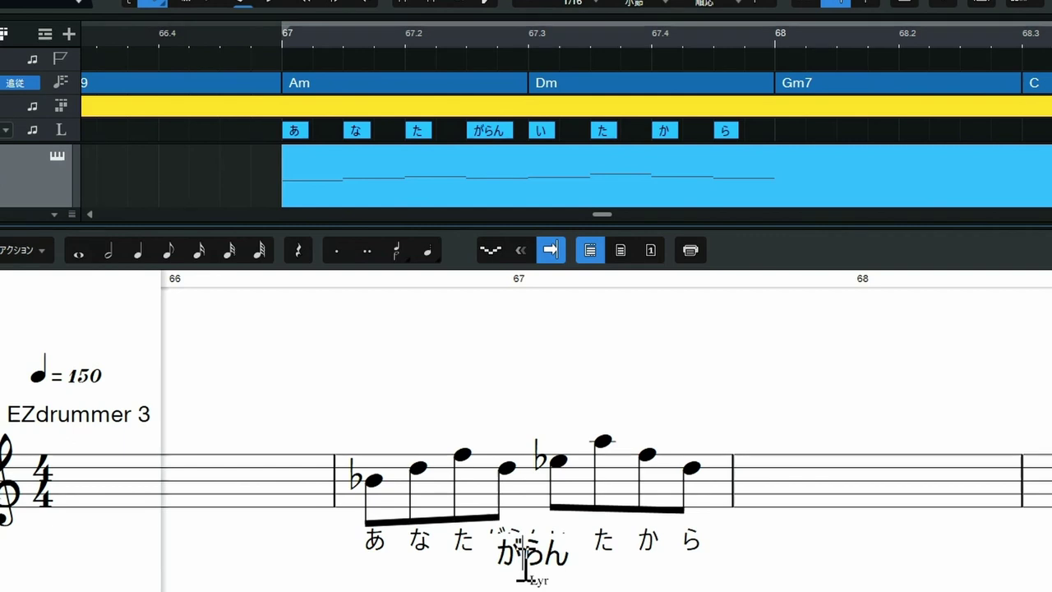
text(ら)
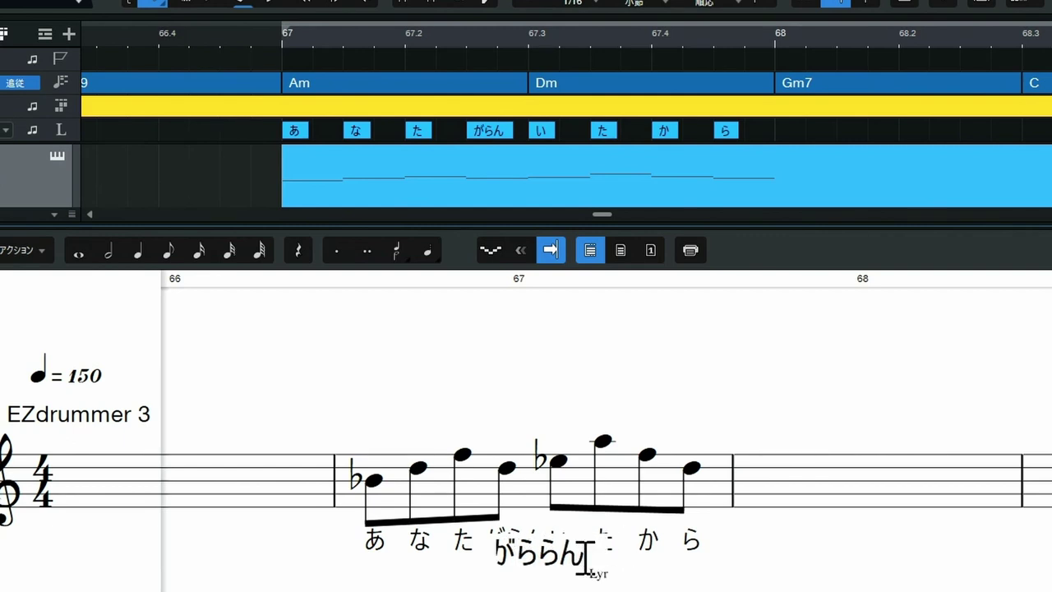
key(Return)
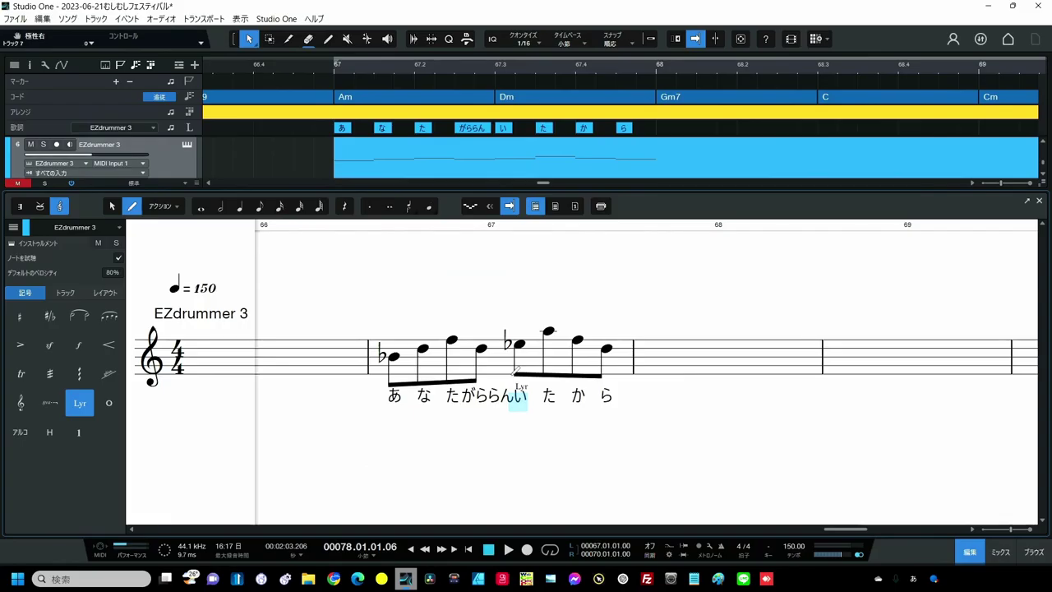
Step: Return from the score to the arrangement and examine the AMBER2メロディー同じTRACK正確 macro's shortcut in the Macro Organizer
key(F2)
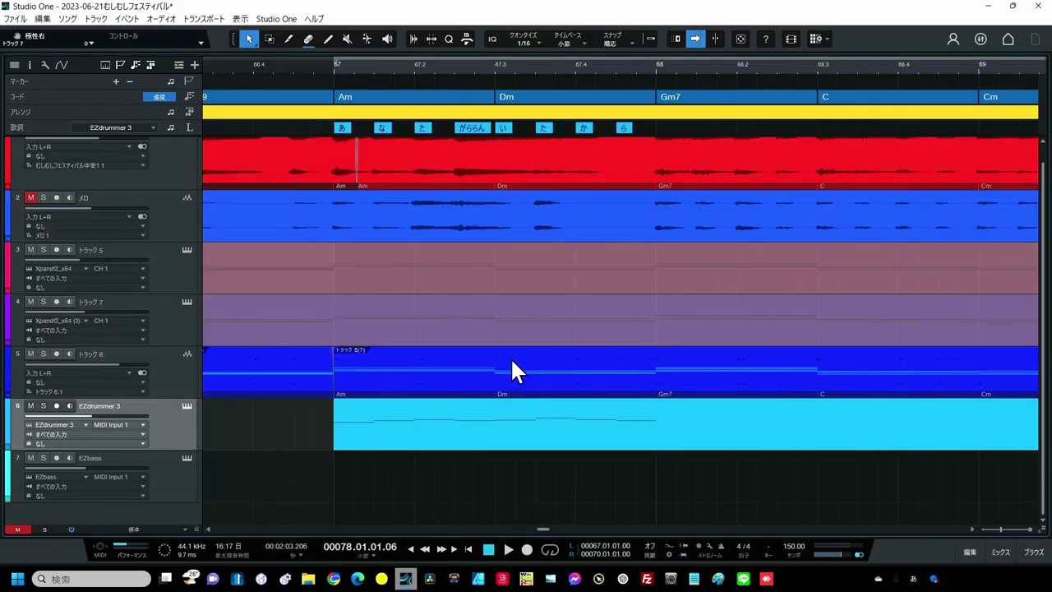
scroll(481, 66, down, 2)
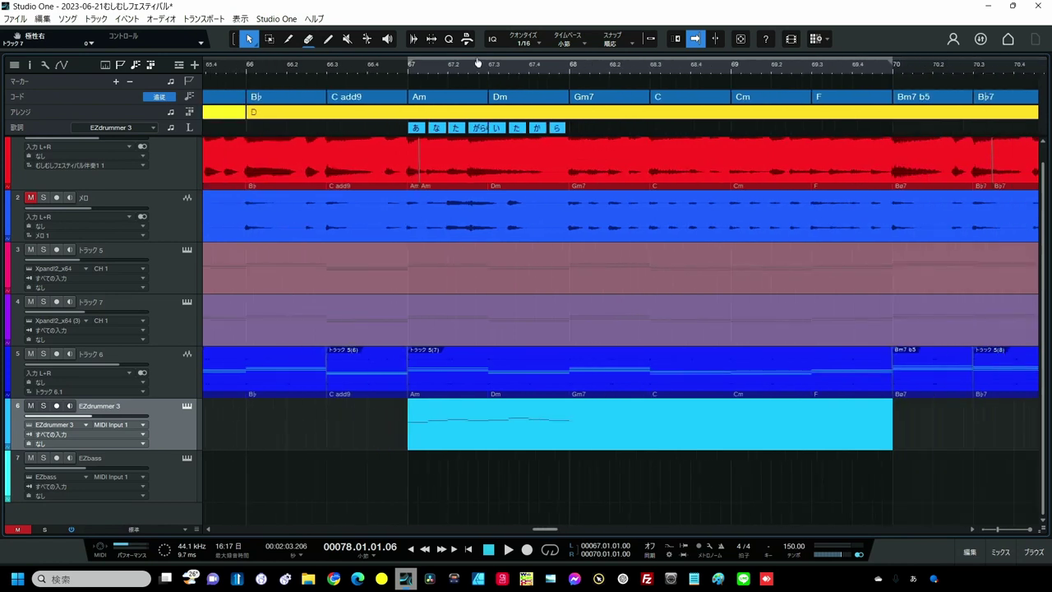
drag(478, 64, 439, 45)
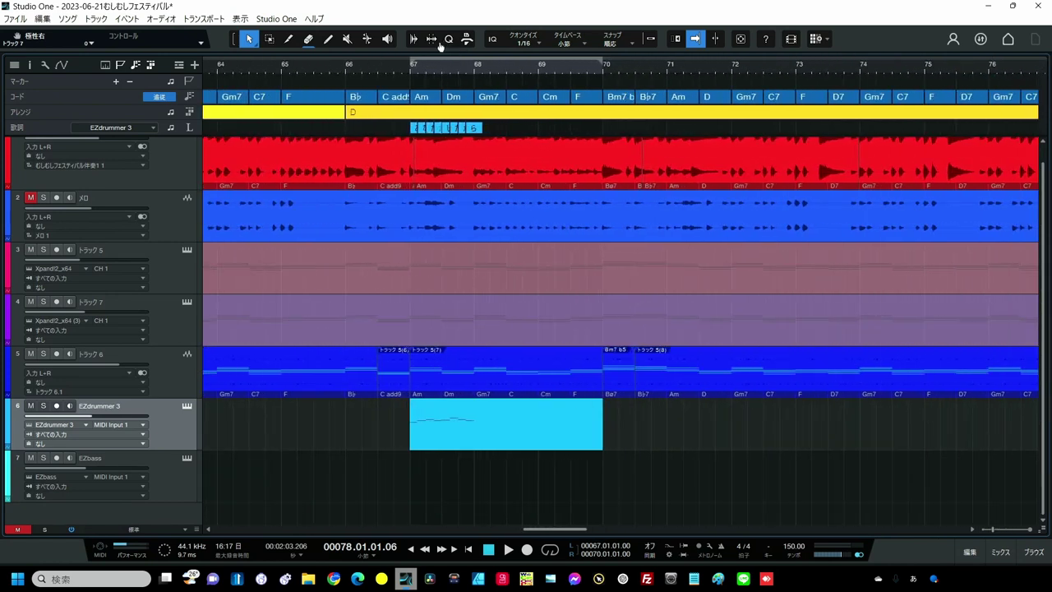
click(281, 19)
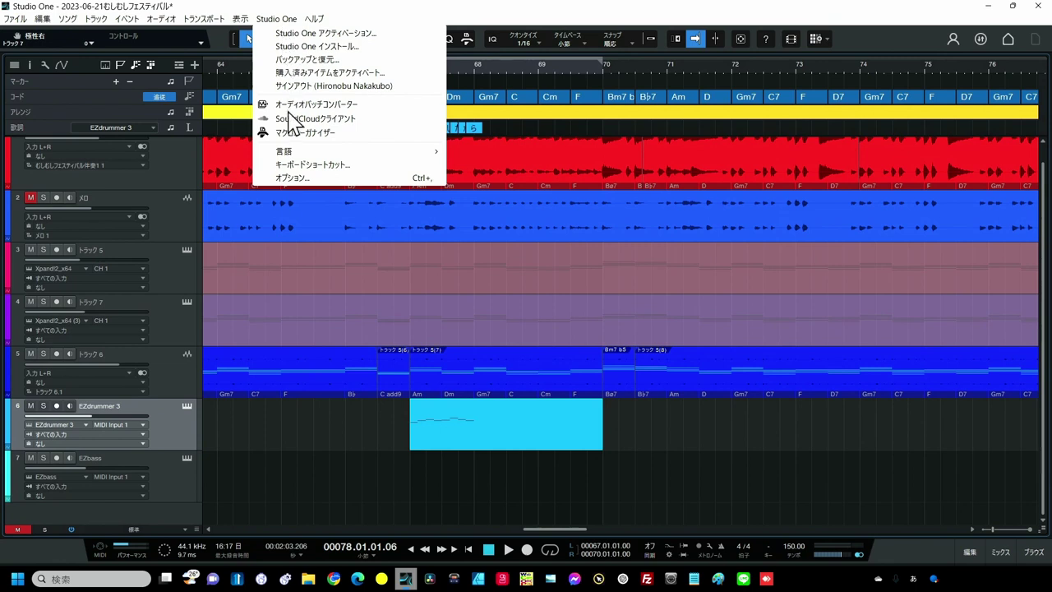
click(289, 133)
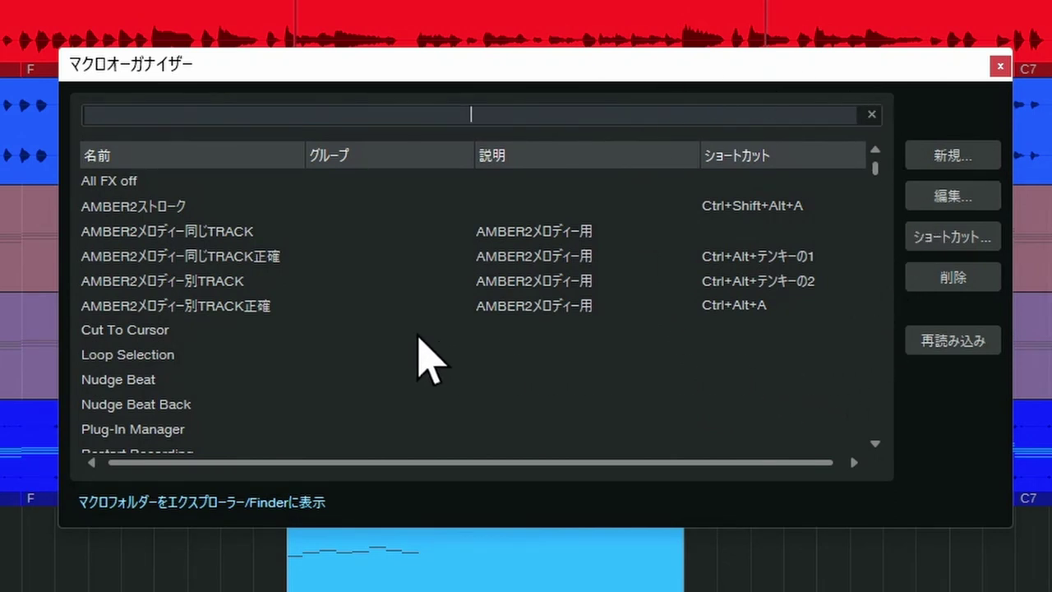
click(772, 261)
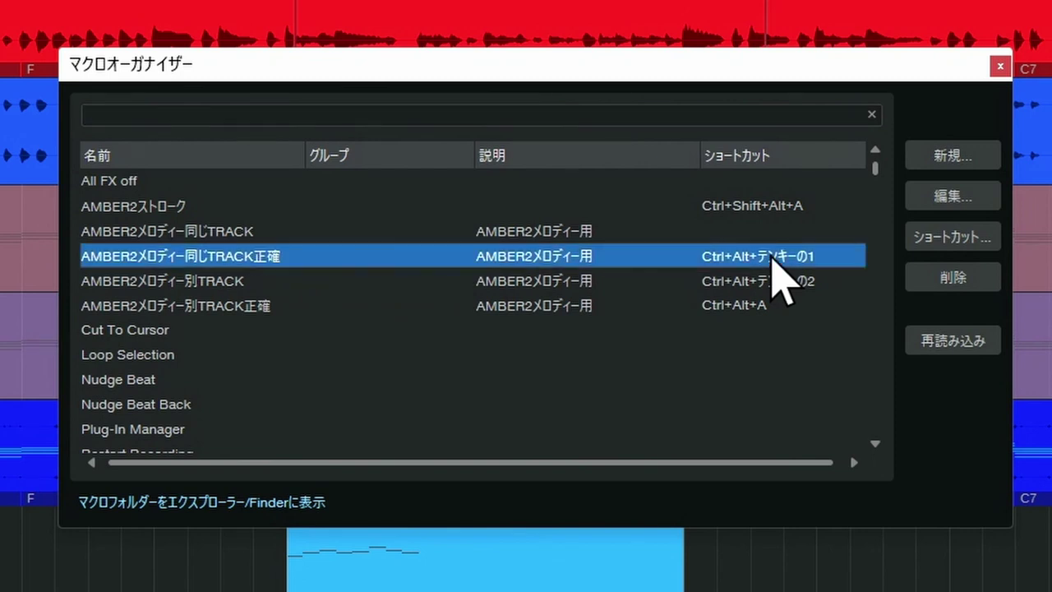
Step: Close the Macro Organizer and view the マクロオーガナイザー entry in the keyboard shortcut settings
click(1000, 67)
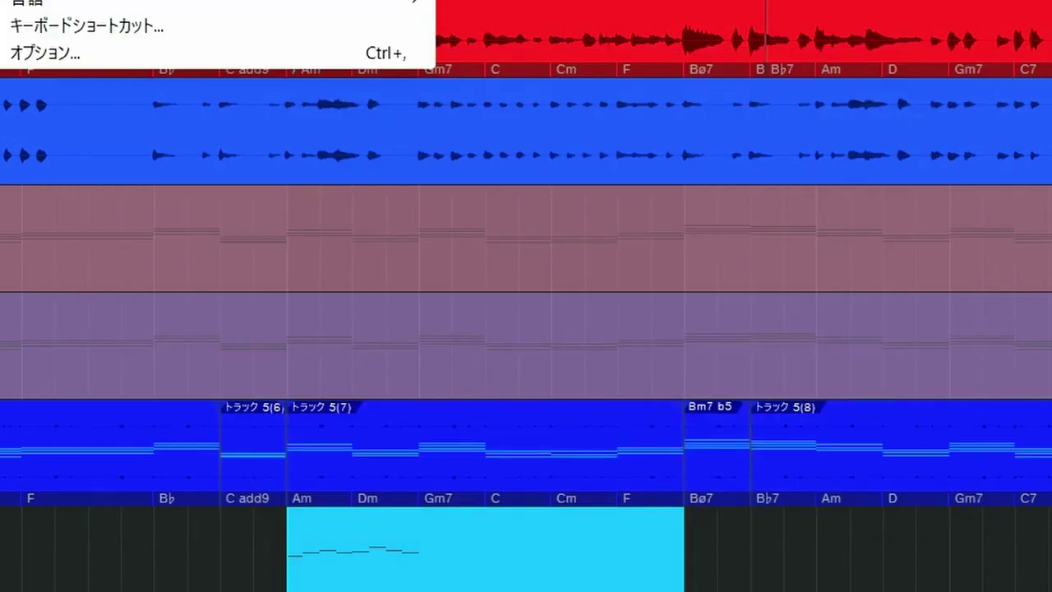
click(98, 21)
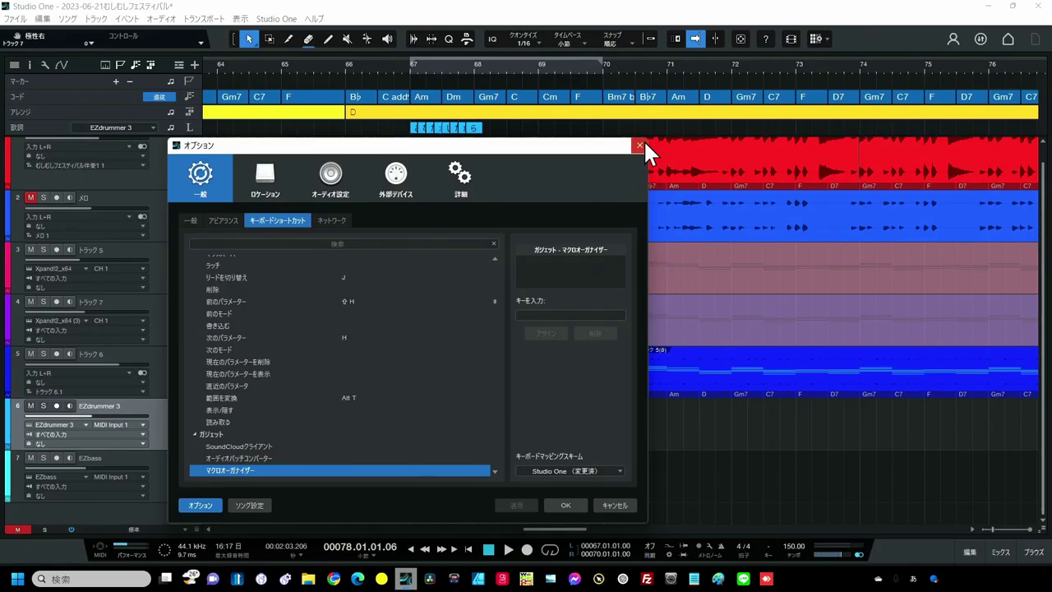
click(631, 146)
Step: Reopen the Macro Organizer and examine the AMBER2メロディー別TRACK macro's key assignment in the keyboard shortcut options
click(284, 18)
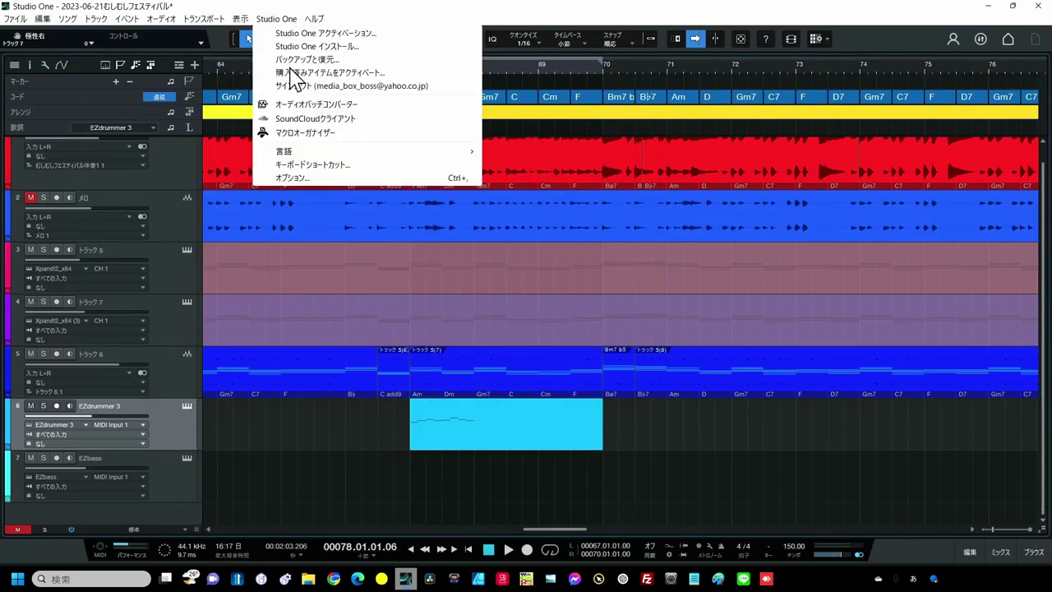
click(303, 133)
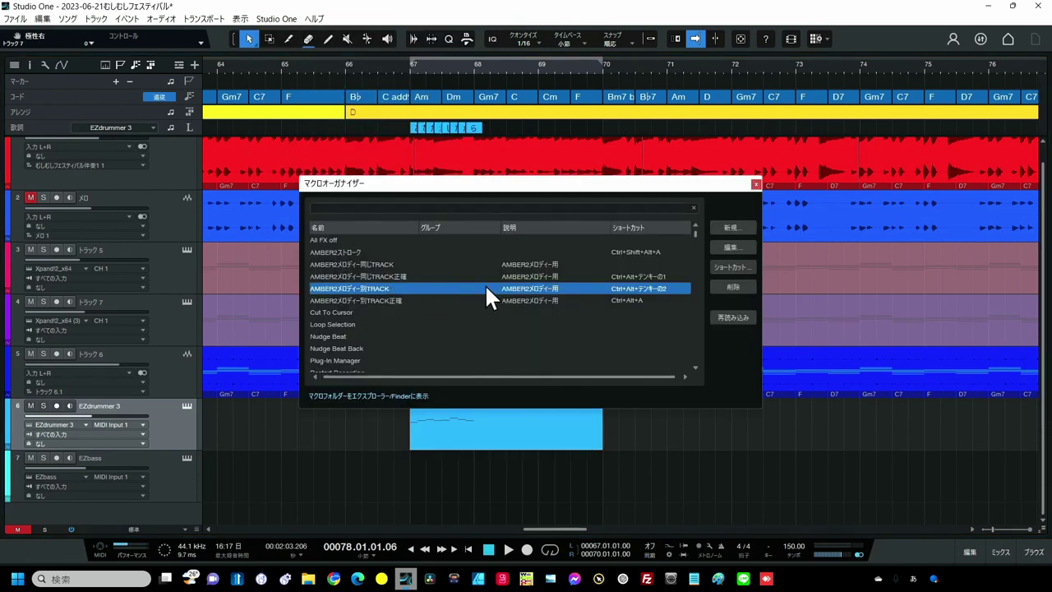
click(732, 268)
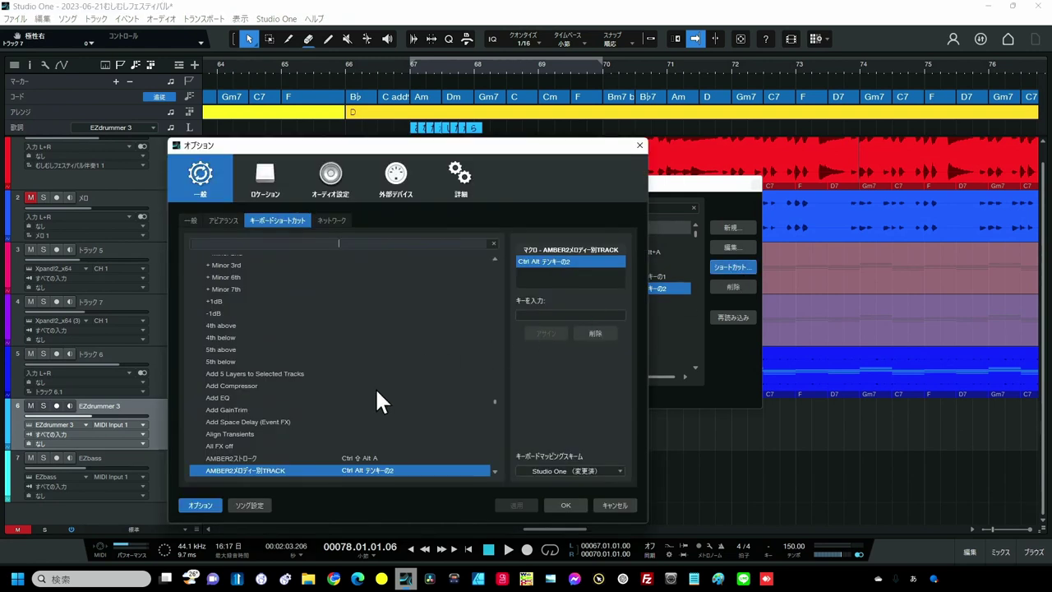
scroll(284, 448, down, 2)
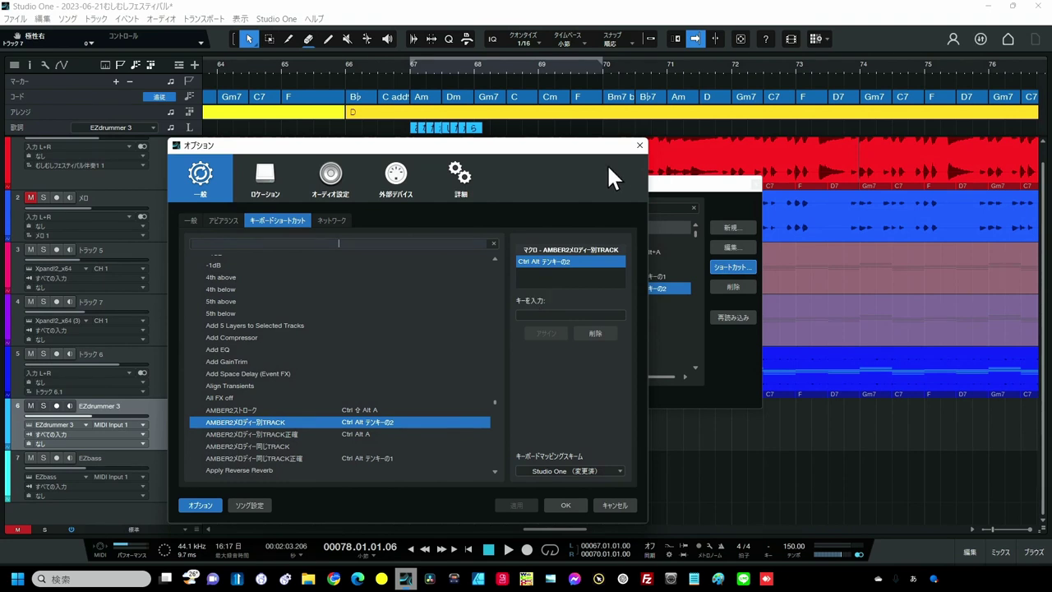
click(639, 147)
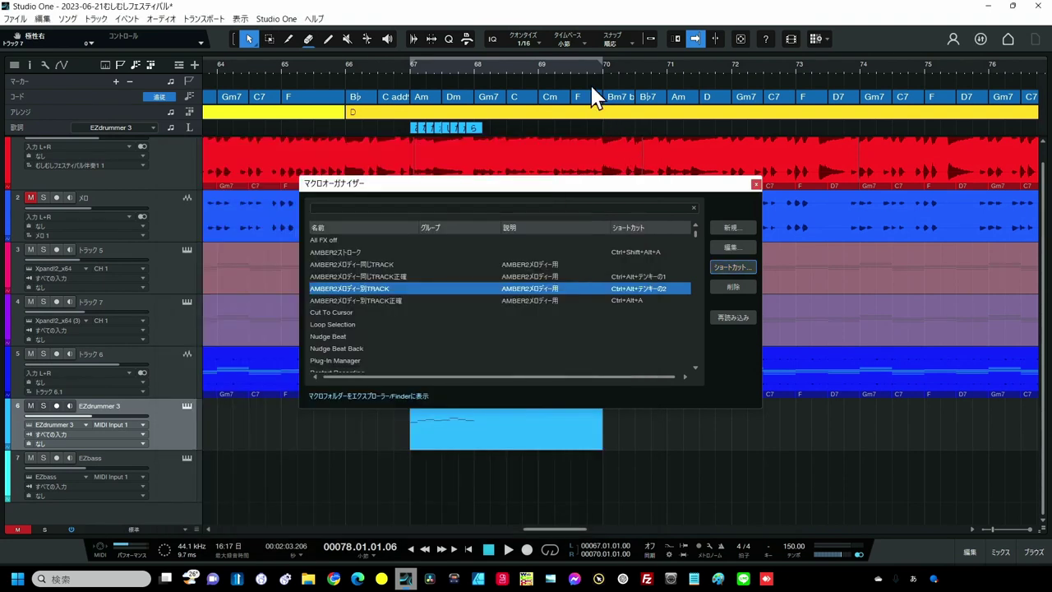
Step: Show the effects browser and select Melodyne in the イベントエディター folder
scroll(574, 63, down, 5)
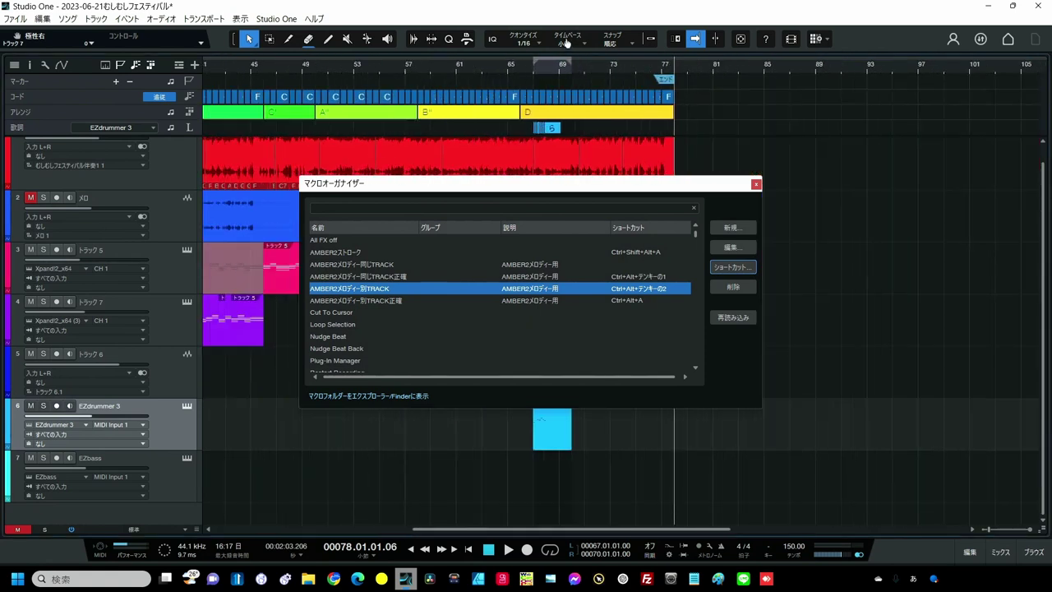
click(1033, 552)
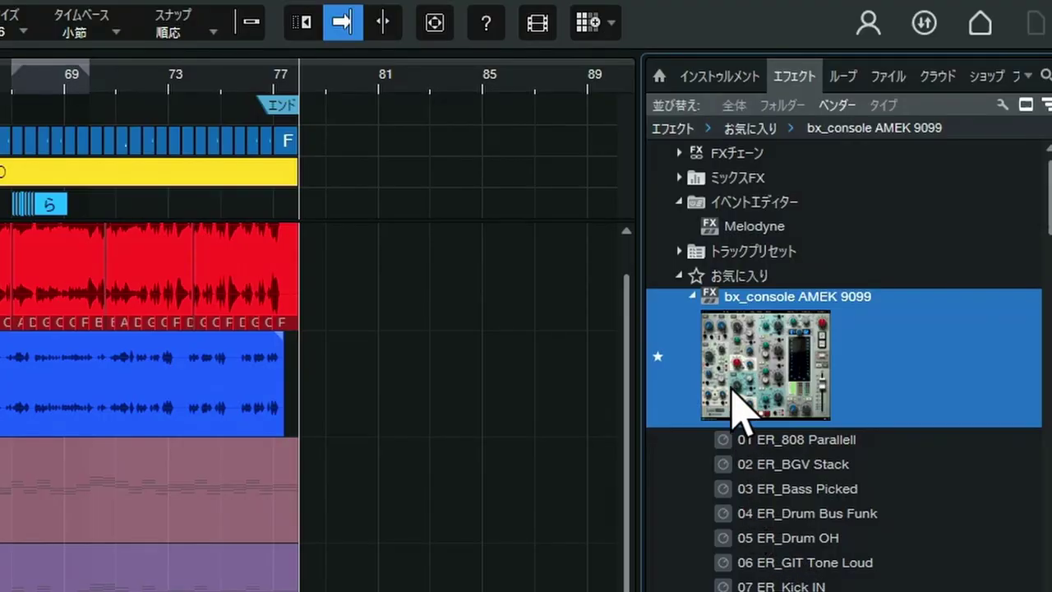
double_click(737, 205)
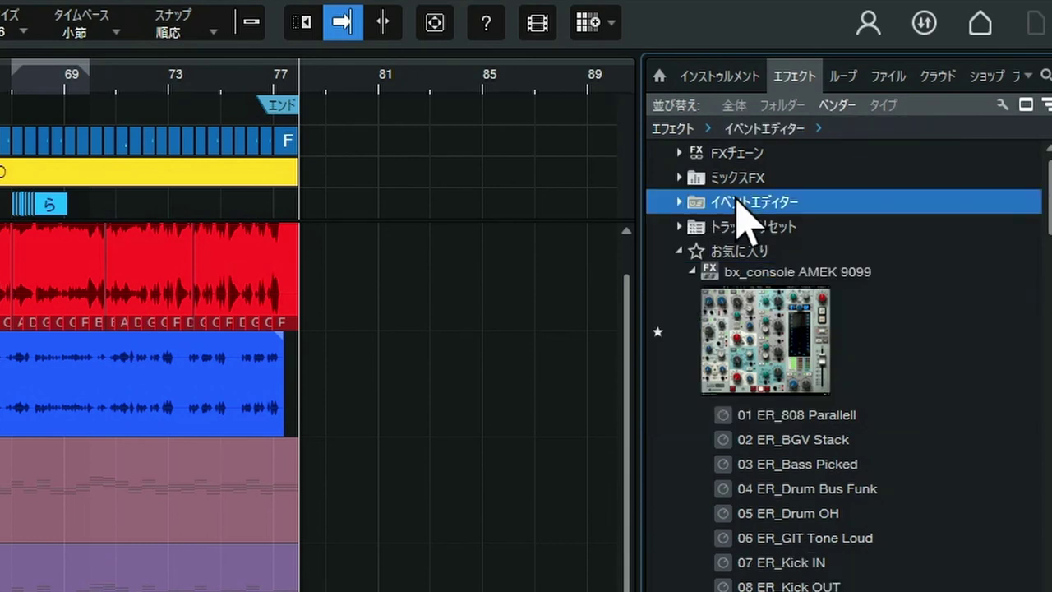
double_click(737, 207)
click(752, 225)
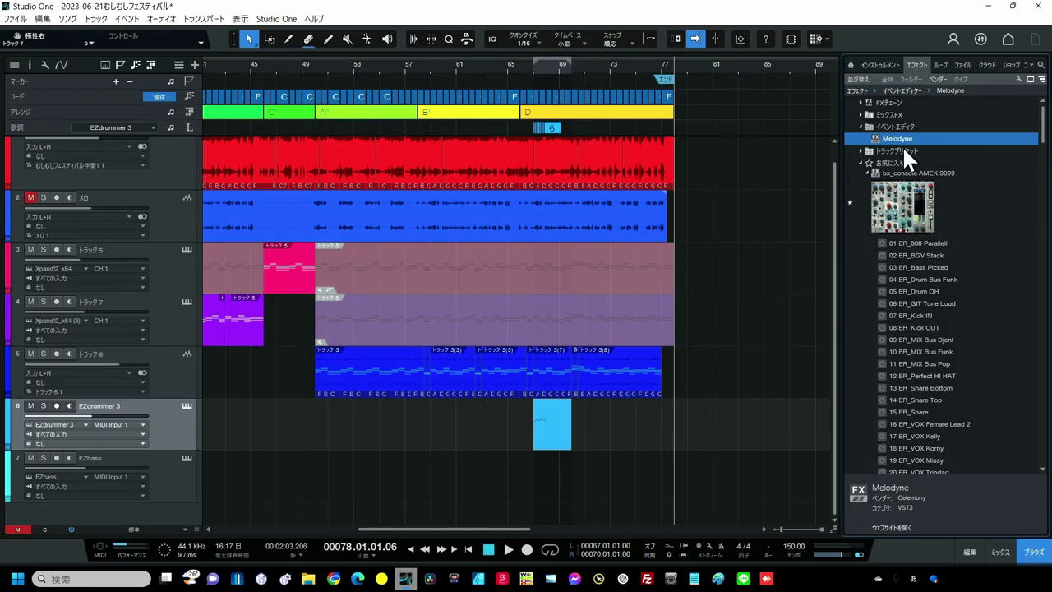
Step: Select the backing track's last two audio events, from about bar 70 to 78, and view them in the Melodyne editor
drag(678, 160, 581, 161)
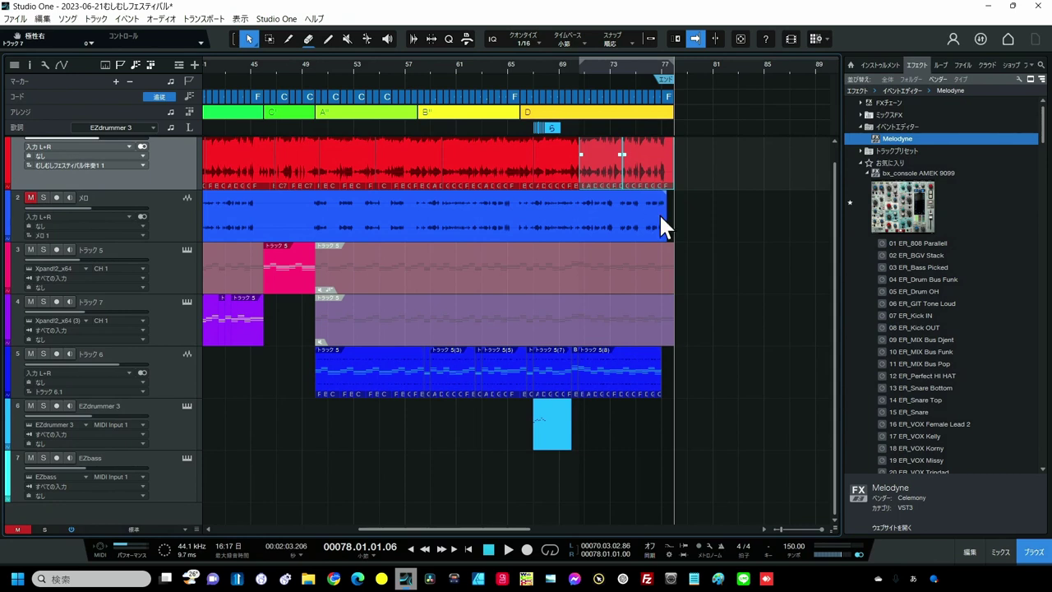
key(ctrl+m)
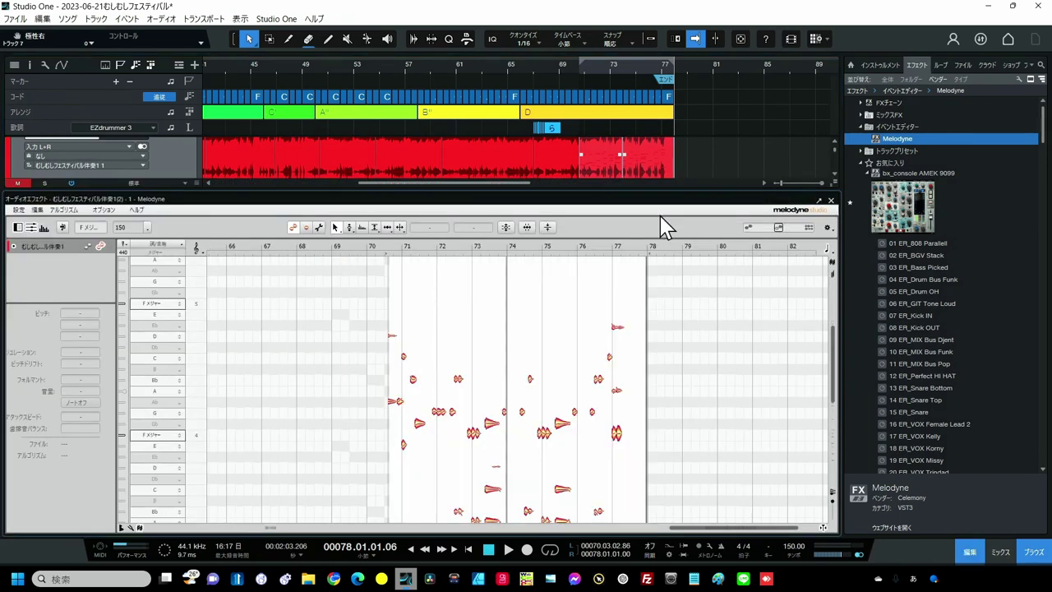
click(830, 199)
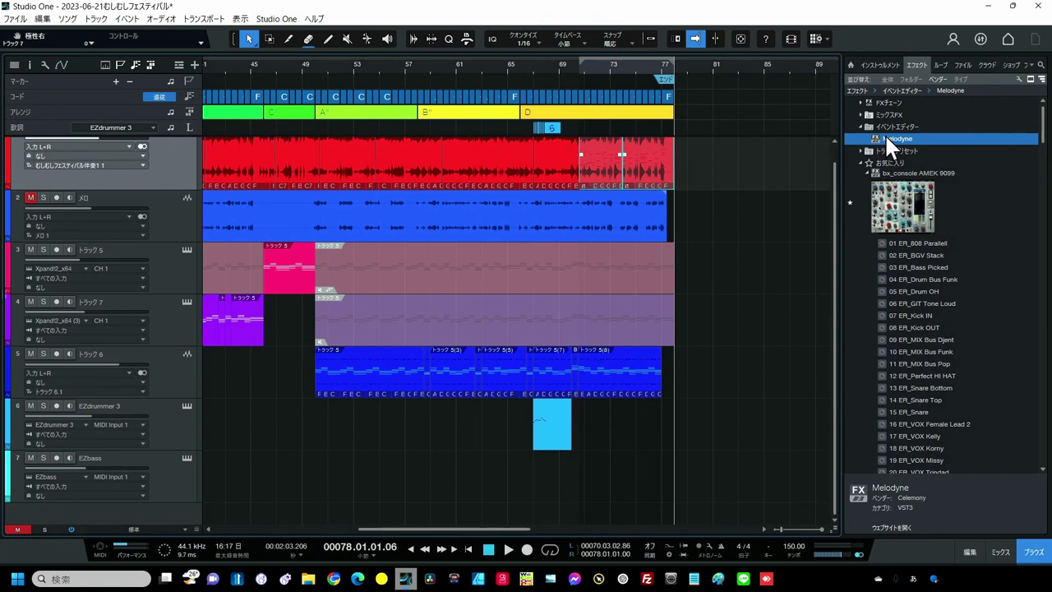
Step: Try adding Melodyne from the browser as an event effect on the backing track's audio event around bar 57
drag(884, 137, 409, 161)
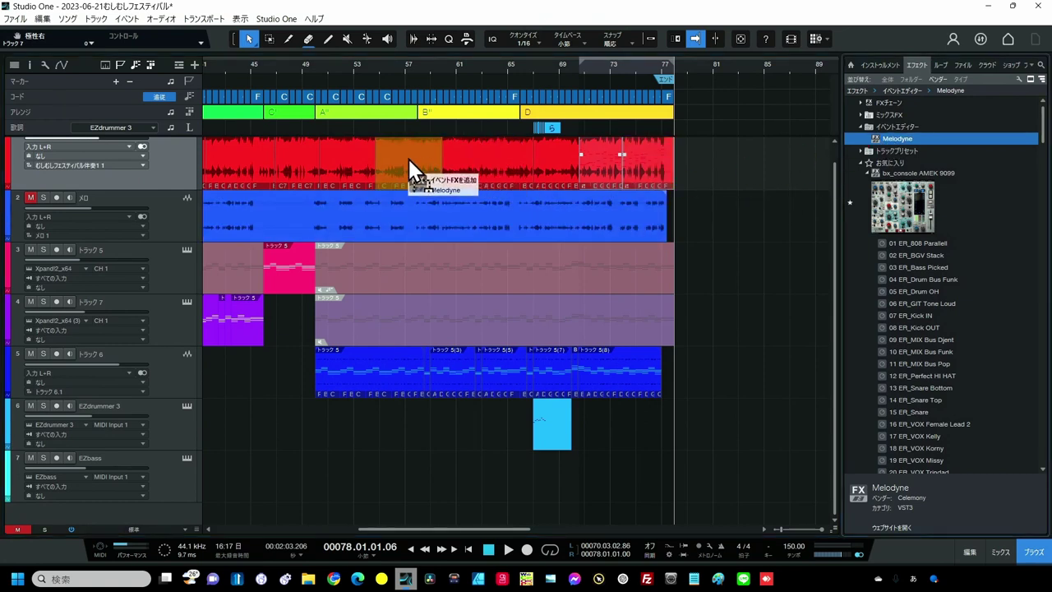
drag(408, 158, 408, 158)
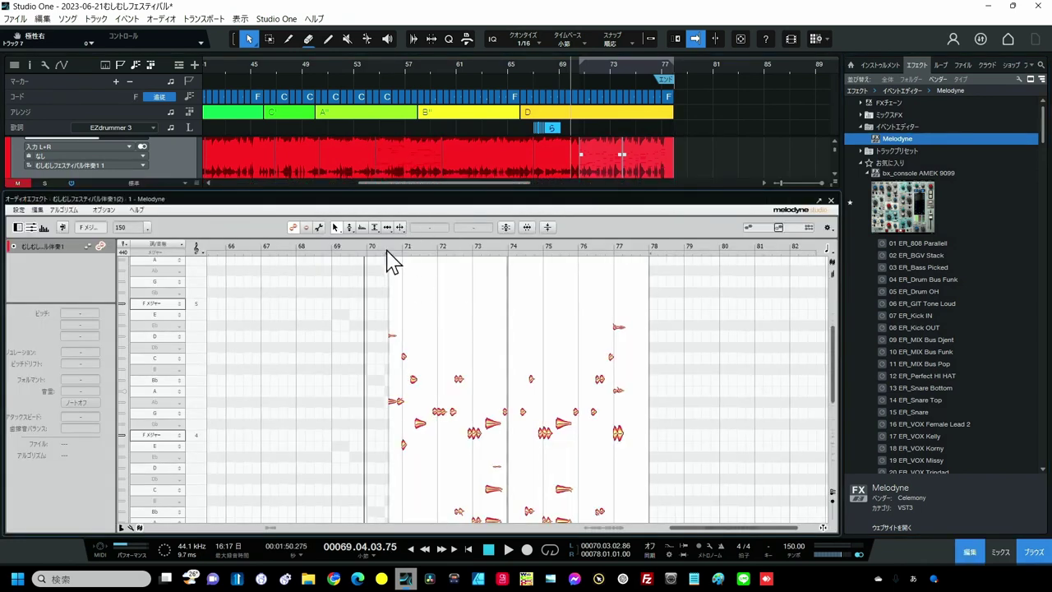
Step: Set the loop range in the Melodyne editor from 70.03.01.00 to 71.04.01.00
drag(388, 251, 430, 227)
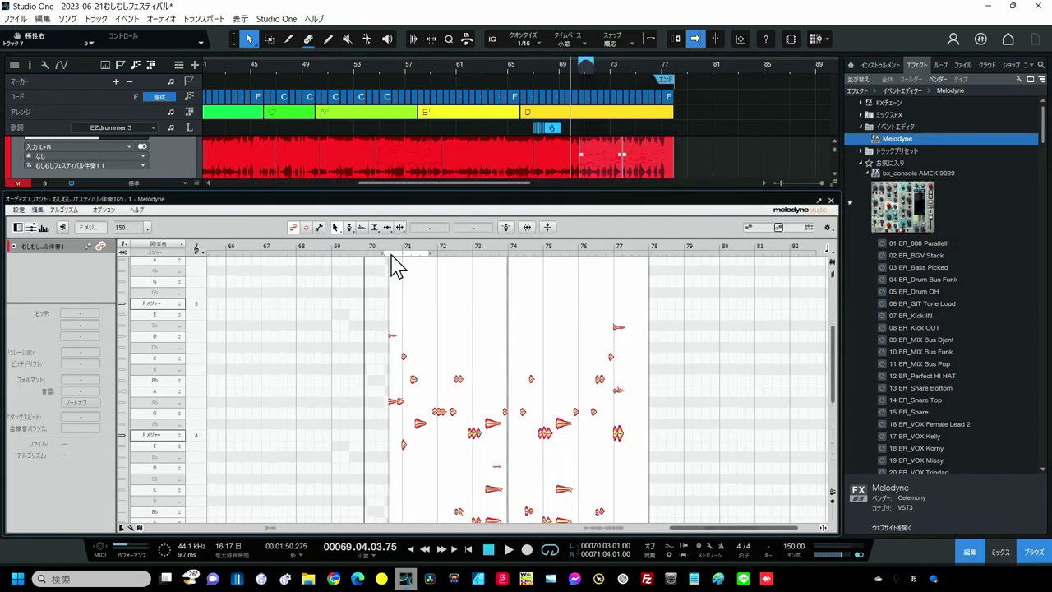